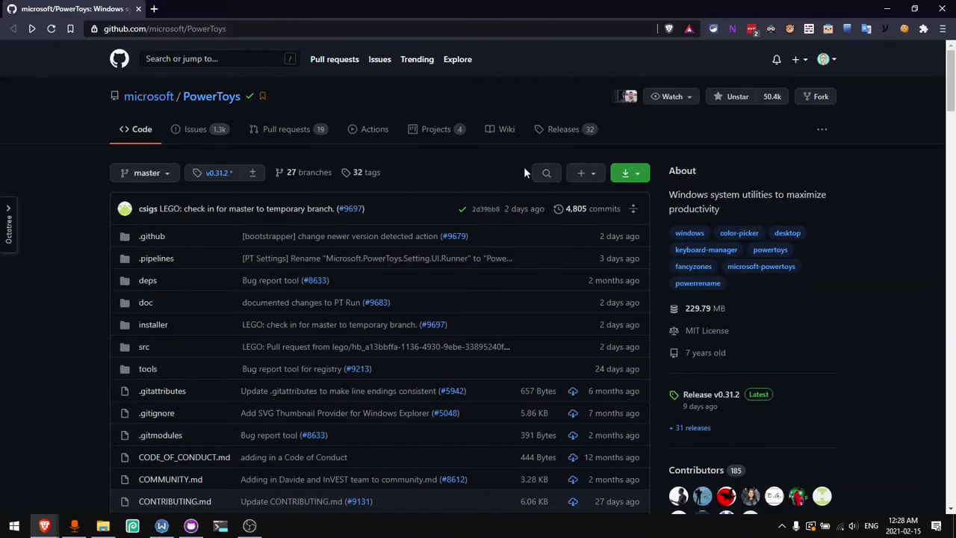
Scroll the microsoft/PowerToys repo and go to the Release v0.31.2 page with its installer assets
scroll(431, 298, down, 1)
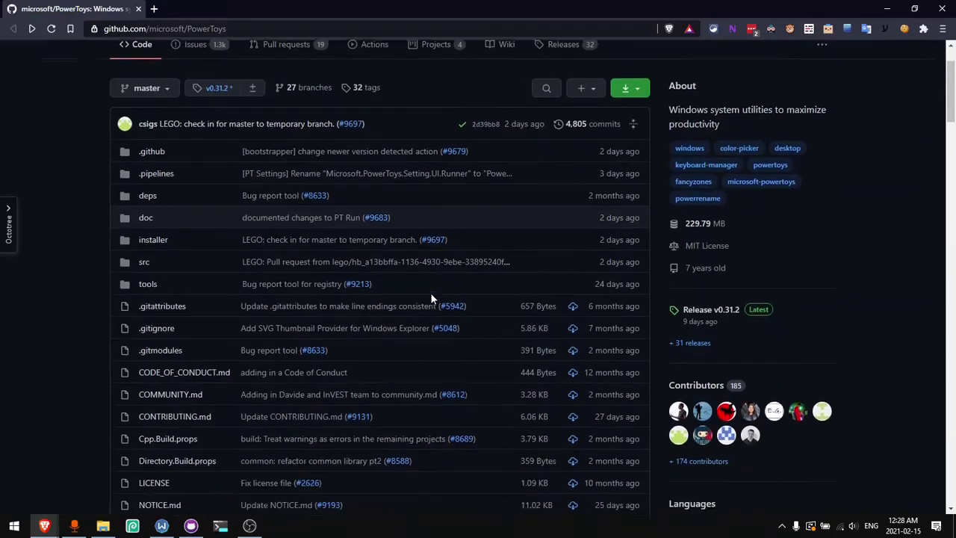
scroll(431, 297, down, 4)
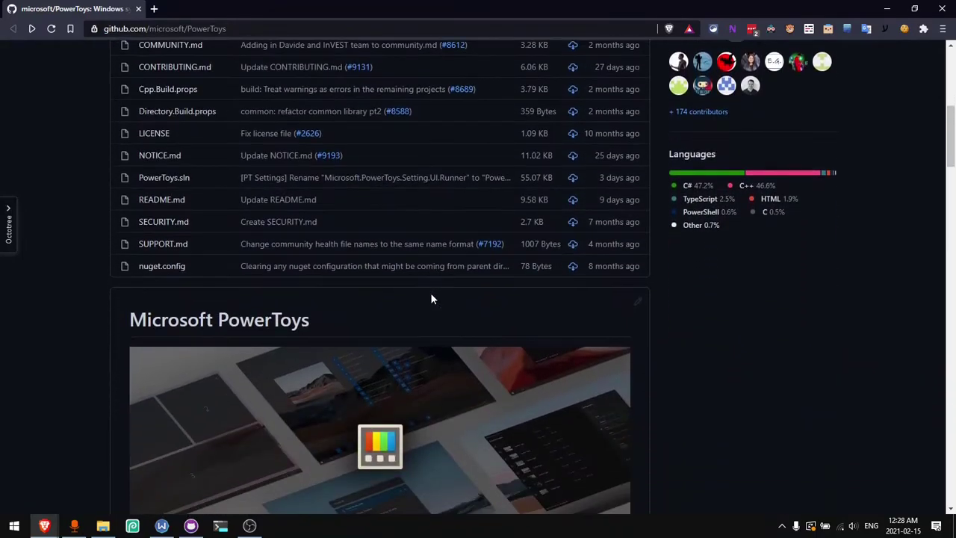
scroll(431, 299, down, 1)
scroll(431, 298, up, 4)
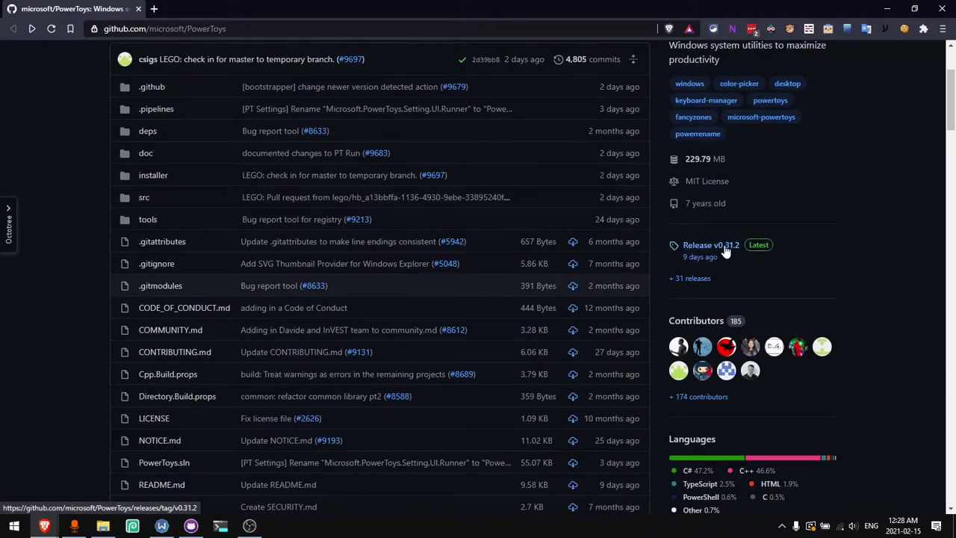
click(723, 248)
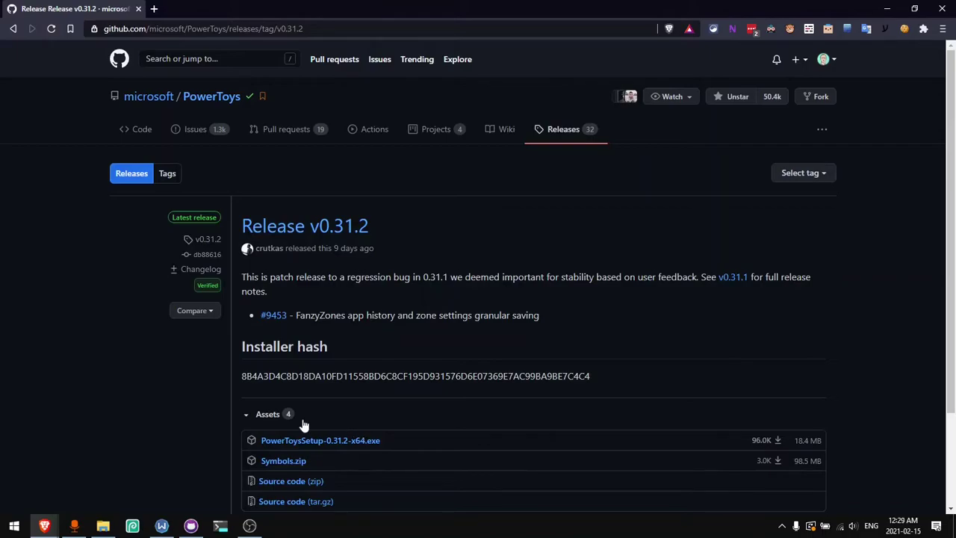
Bring up File Explorer on the drive-download folder holding the 34 lab and lecture PDFs
click(103, 526)
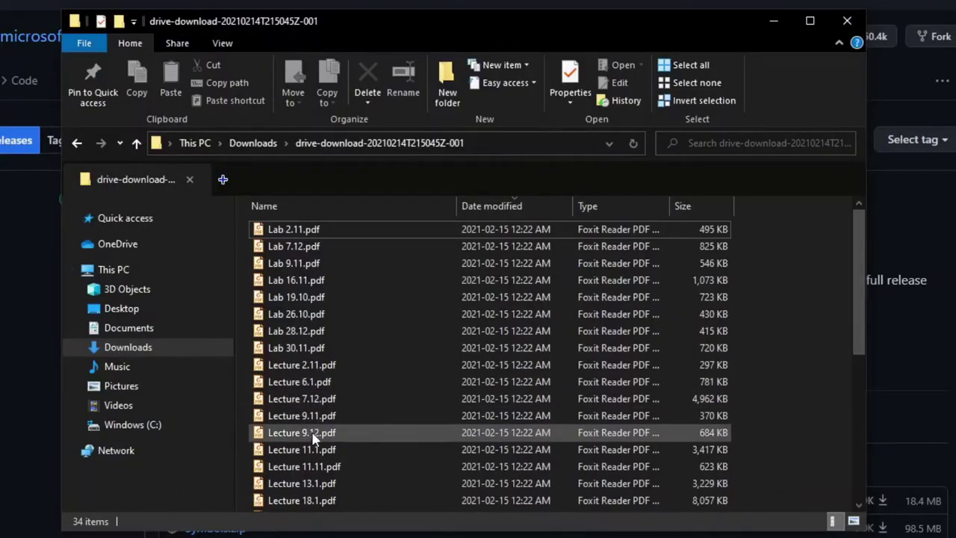
scroll(308, 433, down, 6)
scroll(308, 432, up, 7)
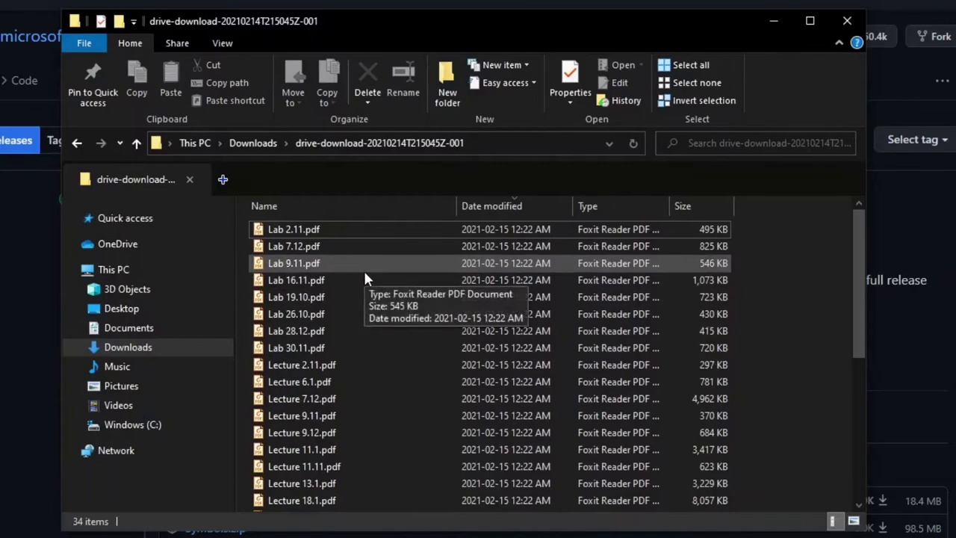
scroll(365, 277, down, 6)
scroll(365, 278, up, 5)
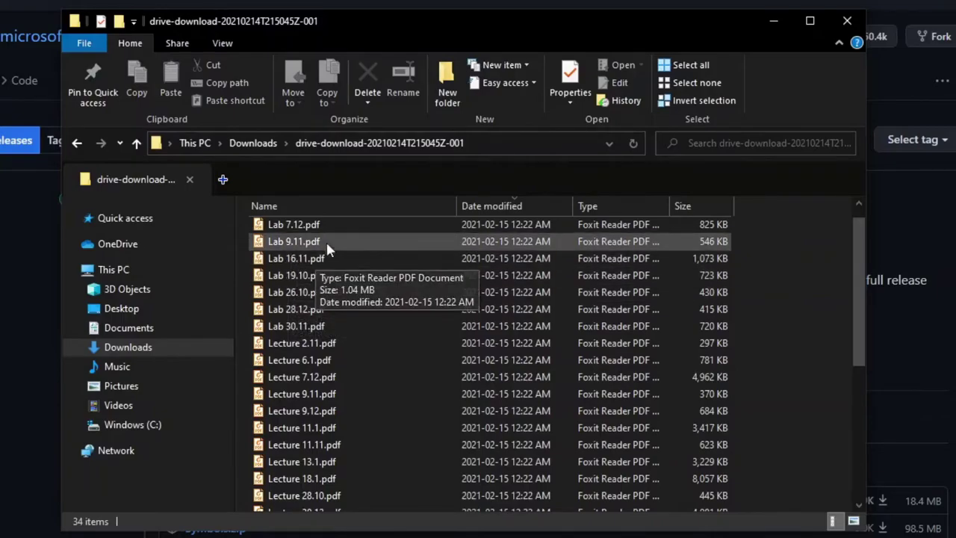
Sort the PDFs by Name so the Lab files list before the Lecture files
click(349, 209)
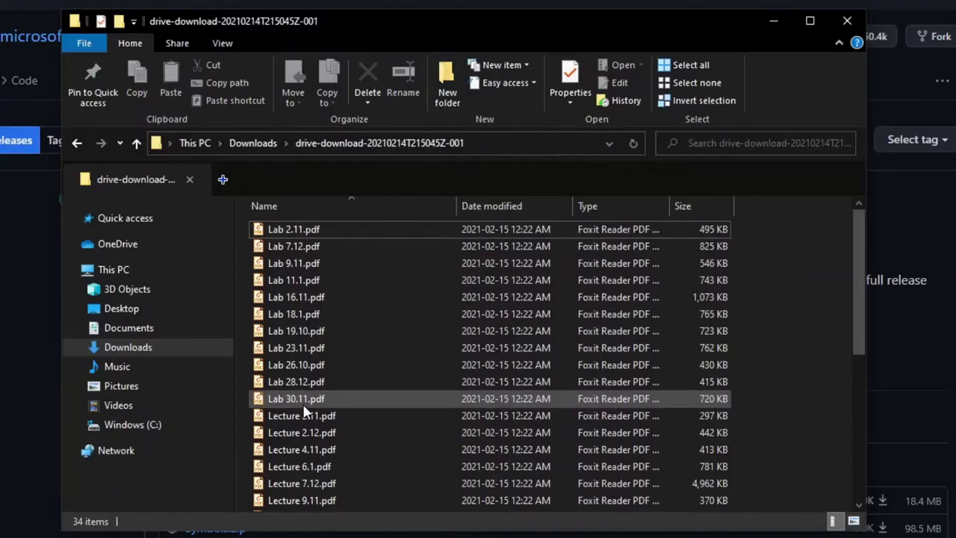
scroll(289, 478, down, 4)
scroll(292, 481, down, 2)
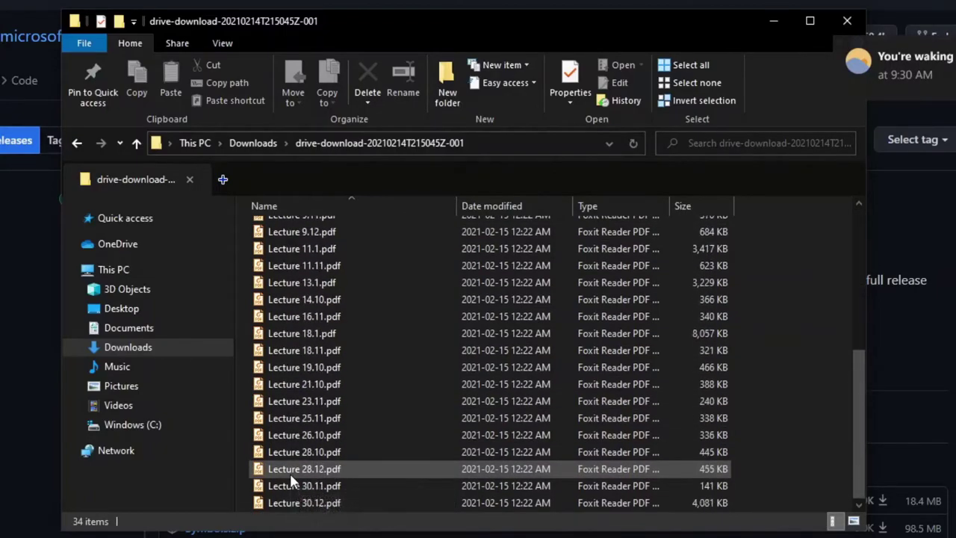
scroll(290, 478, up, 5)
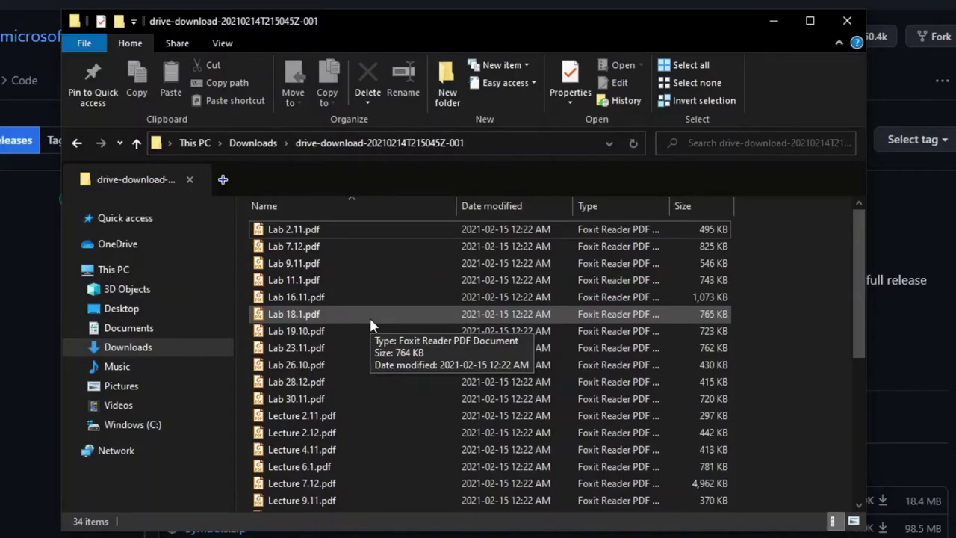
Select all 34 PDFs with Ctrl+A and launch PowerRename from their context menu
click(369, 331)
key(ctrl+a)
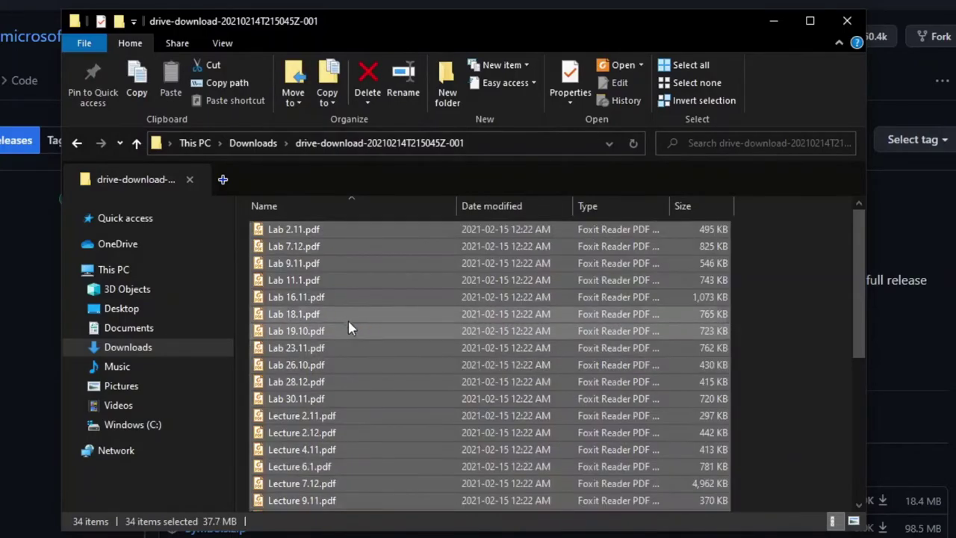
right_click(340, 315)
click(327, 312)
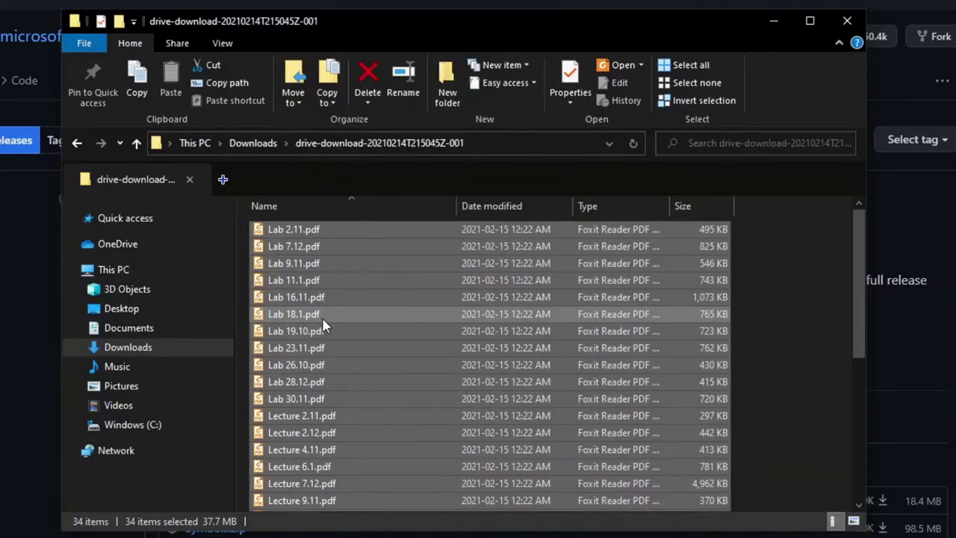
click(328, 312)
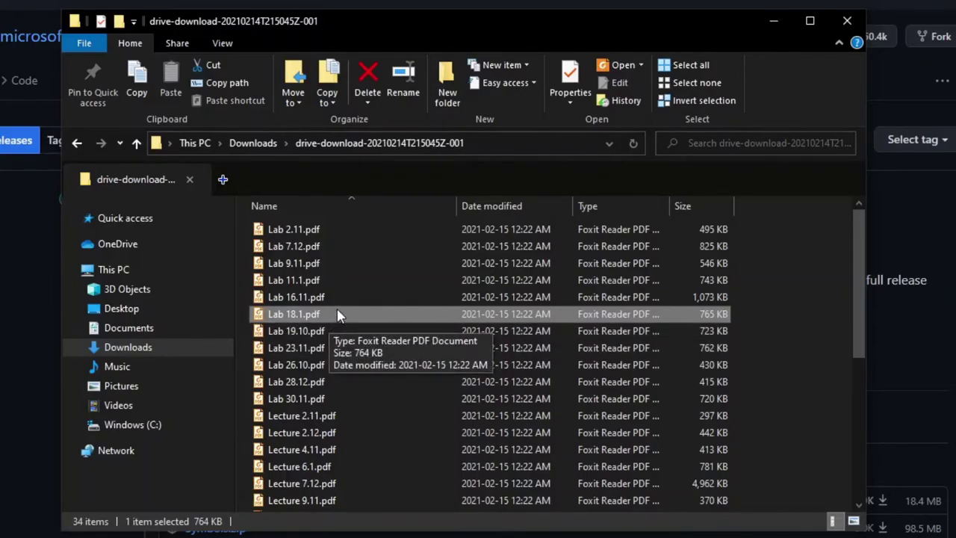
key(ctrl+a)
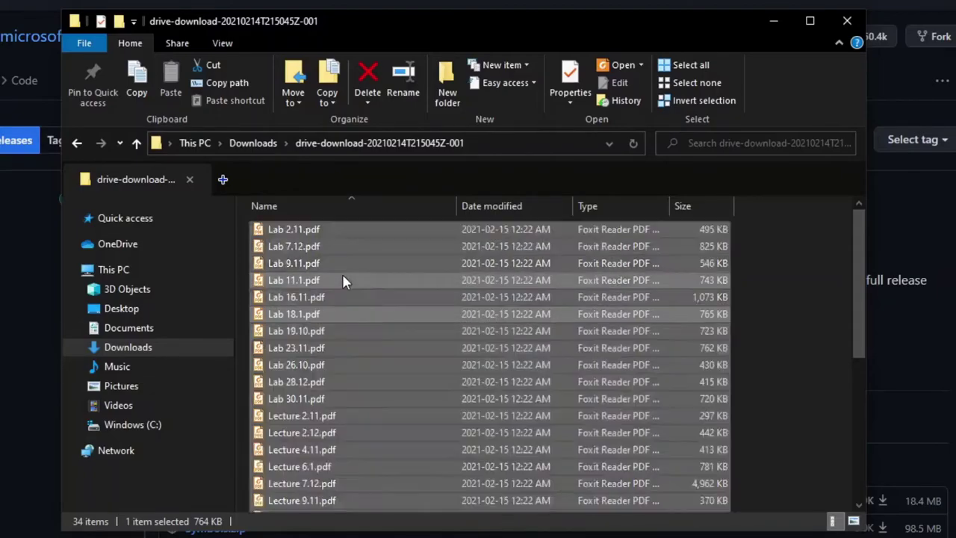
right_click(315, 276)
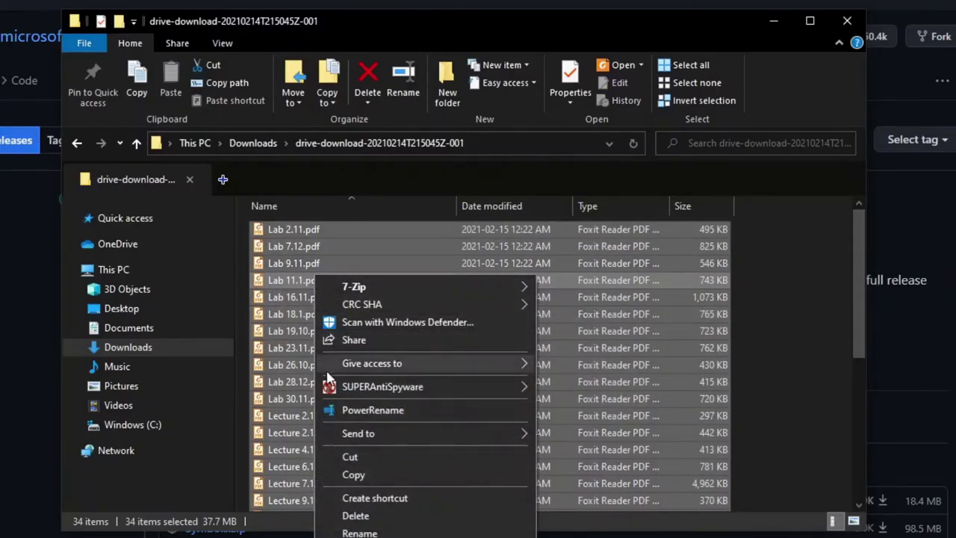
click(339, 411)
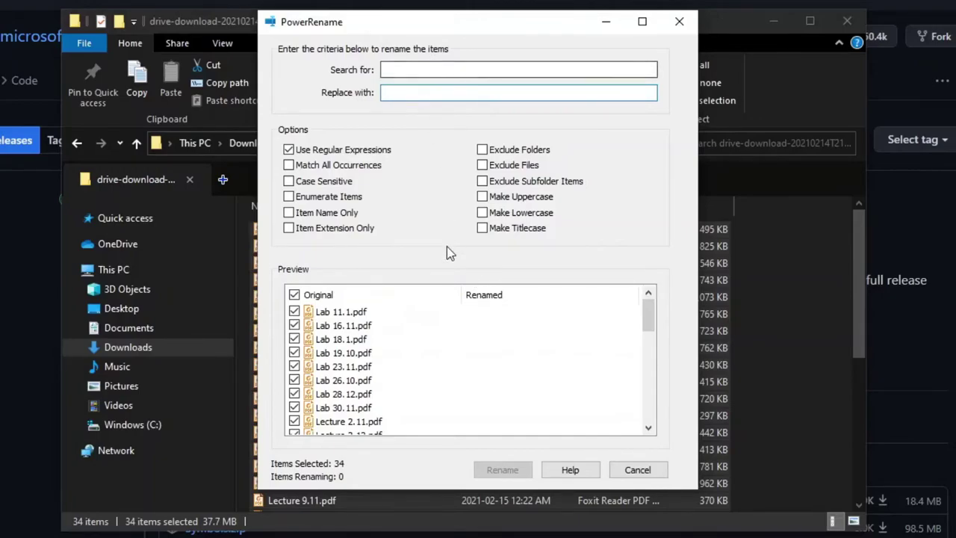
click(419, 70)
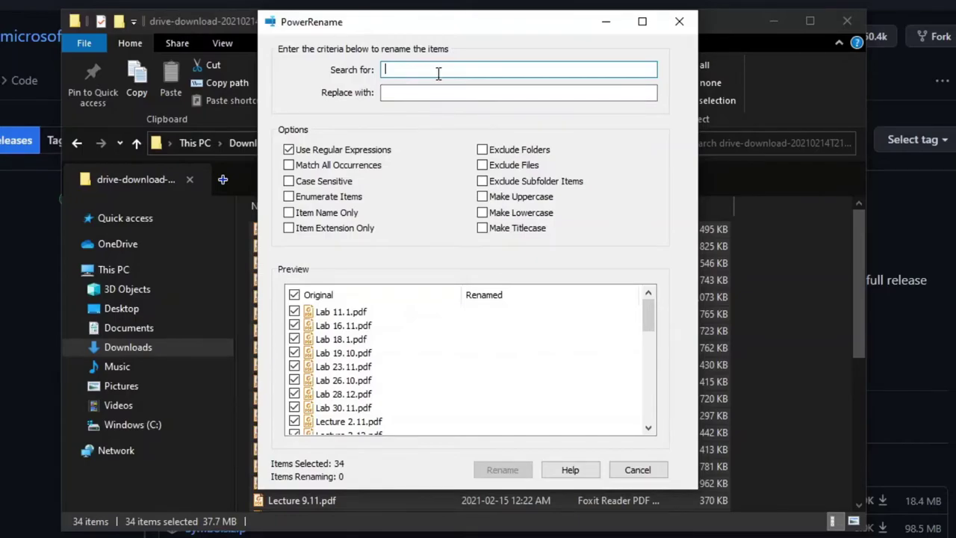
text(Lab)
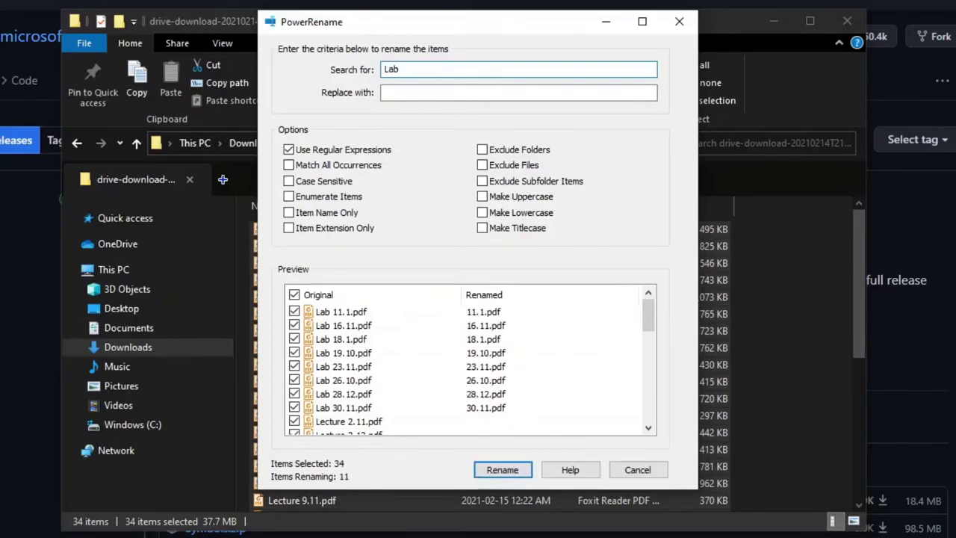
click(448, 92)
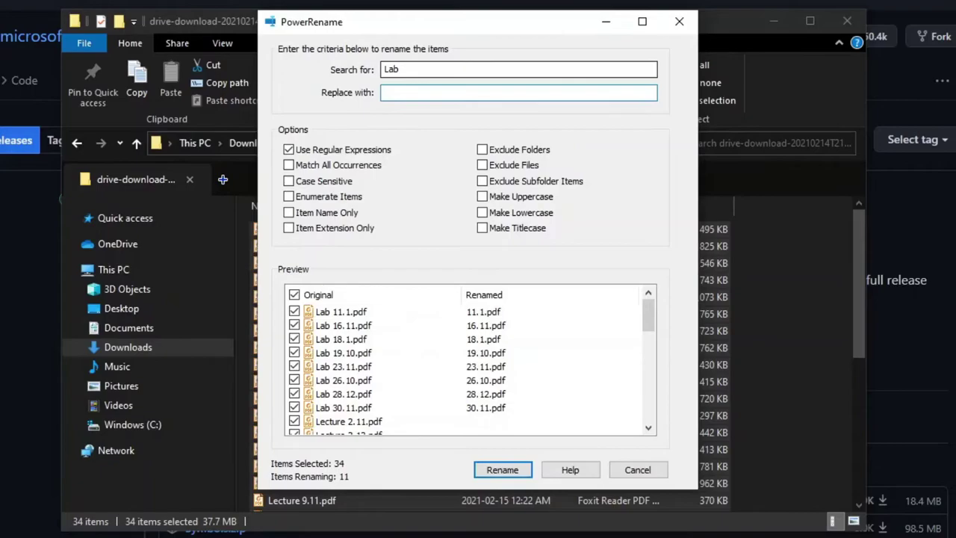
text(Exercise)
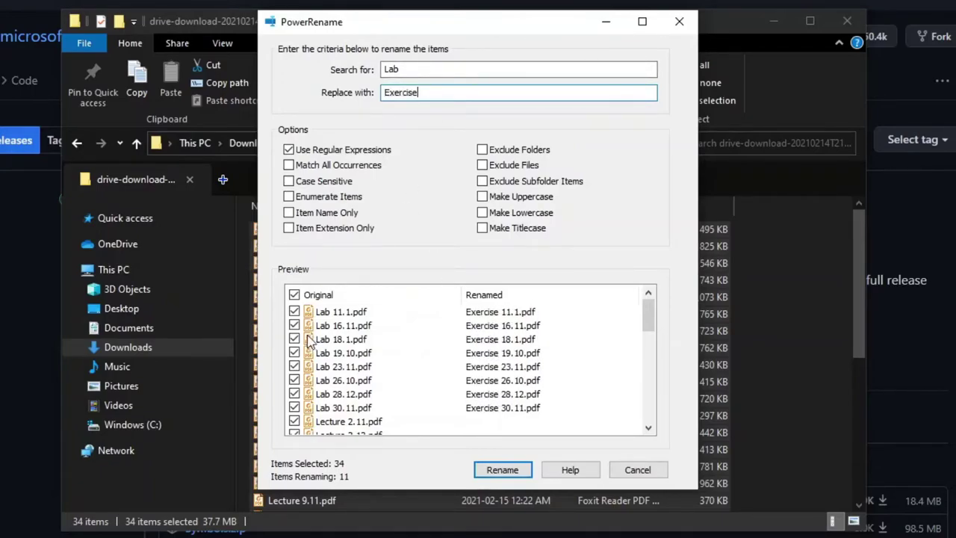
key(ctrl+a)
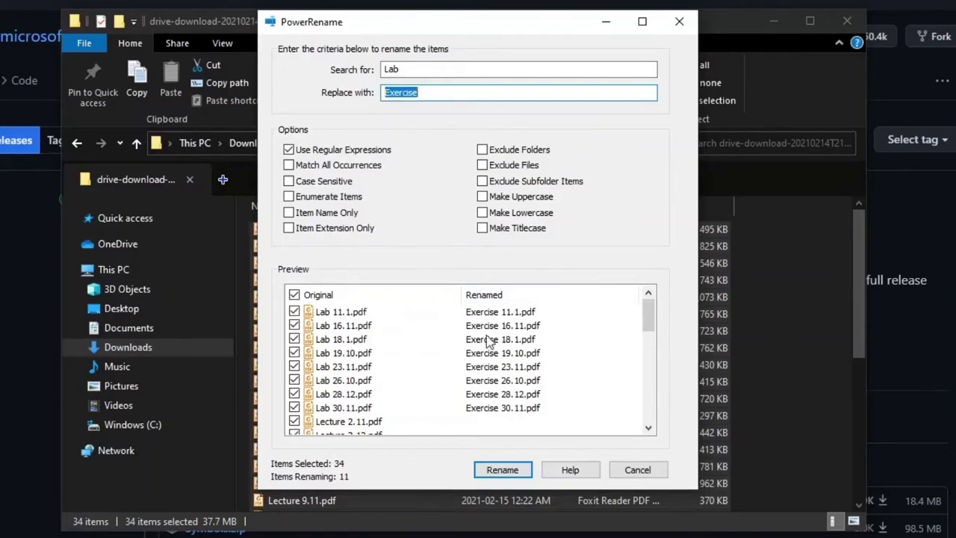
key(BackSpace)
click(448, 69)
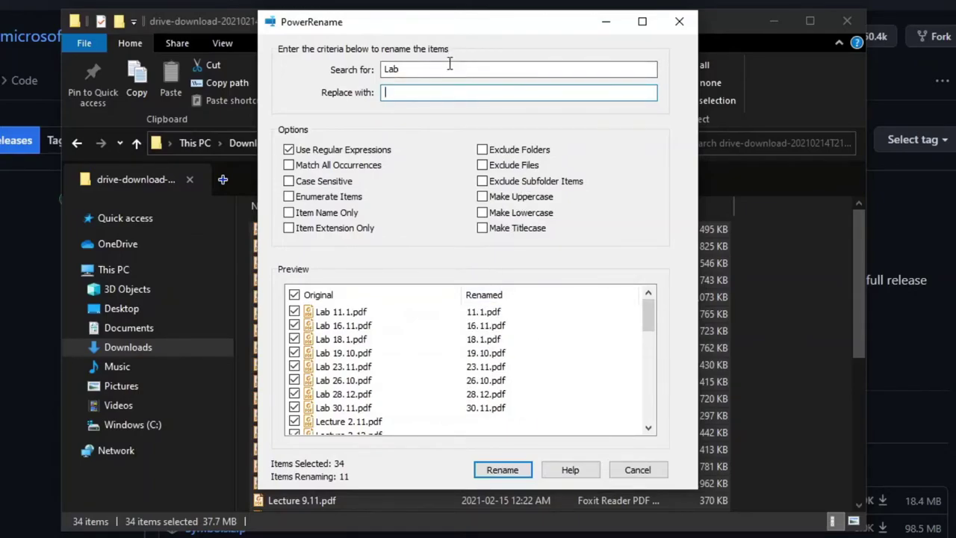
key(ctrl+a)
key(BackSpace)
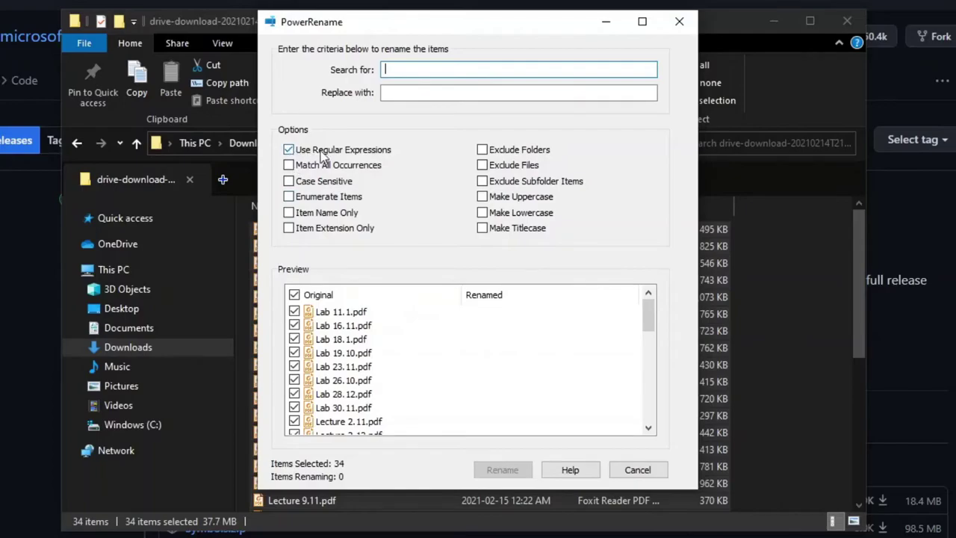
With Use Regular Expressions on, enter the search pattern \.\d\
click(297, 151)
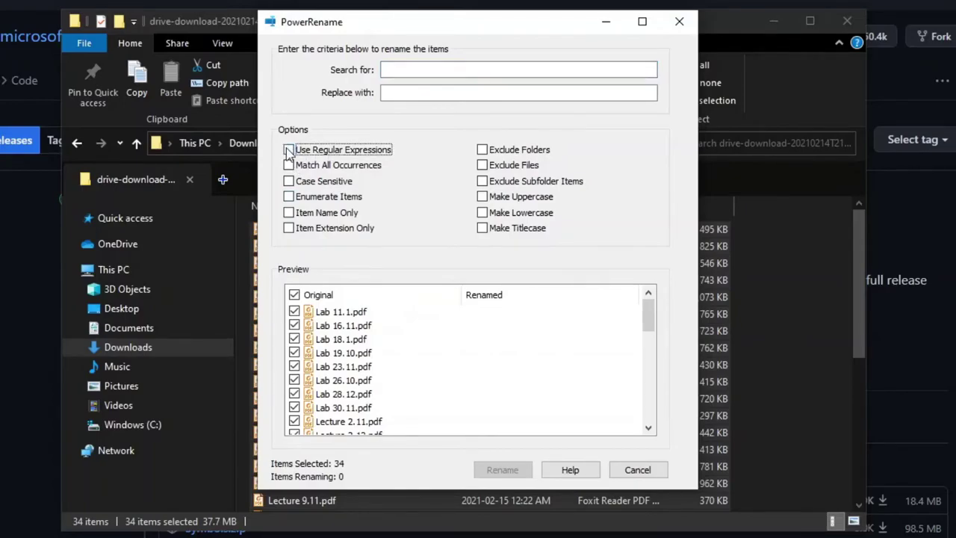
click(292, 150)
click(406, 72)
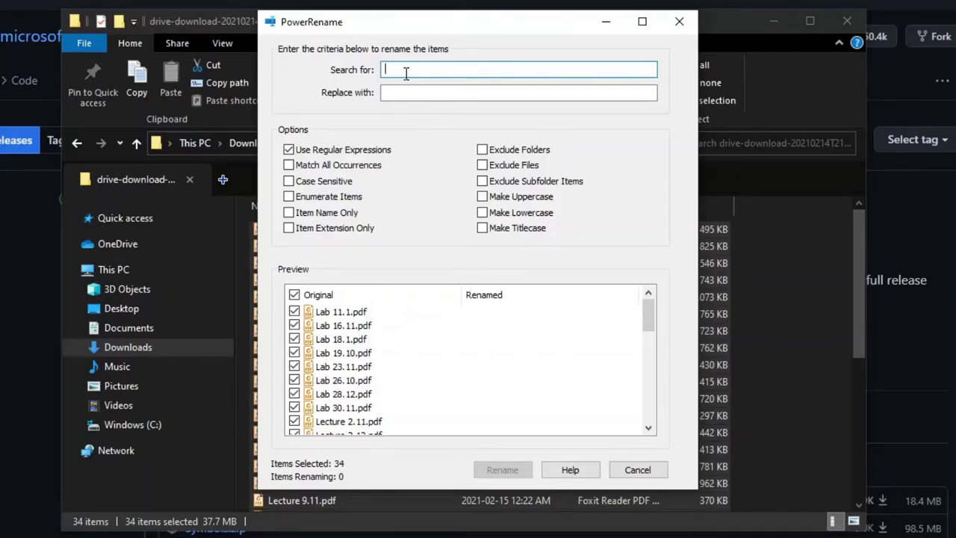
text(\d)
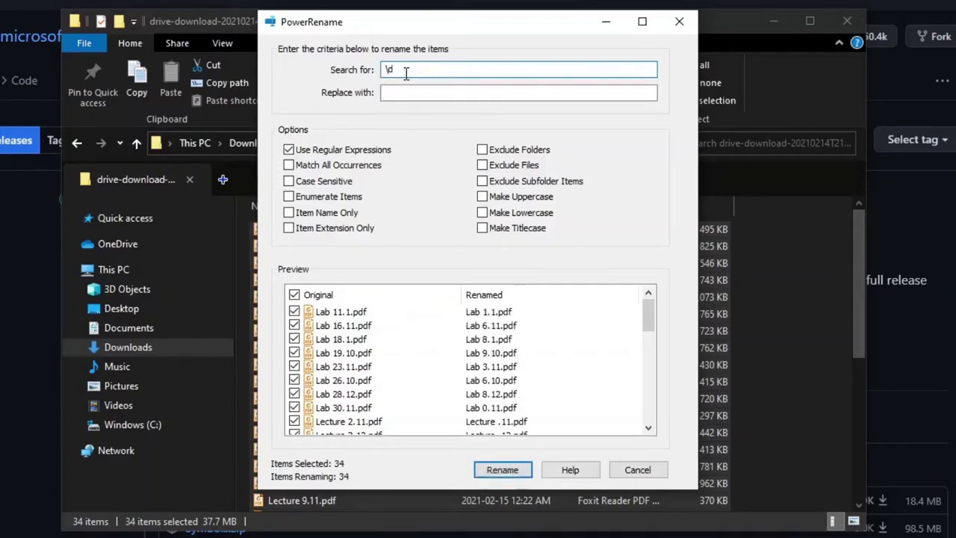
key(Home)
text(\)
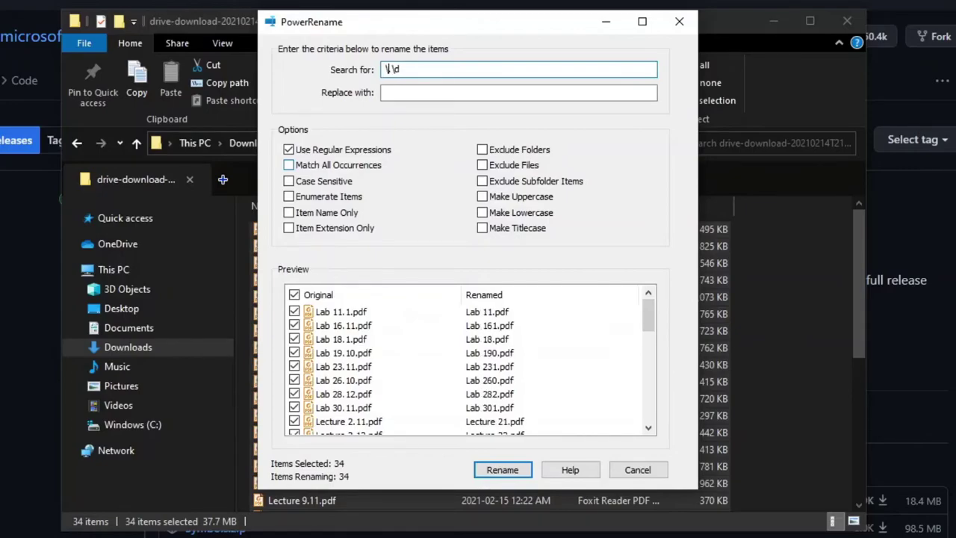
mouse_move(394, 70)
mouse_down()
mouse_move(385, 71)
mouse_move(408, 70)
mouse_up()
click(408, 69)
text(\.)
Set Replace with to .0$1. and capture the digit as \.(\d)\., previewing Lab 11.01.pdf
click(427, 93)
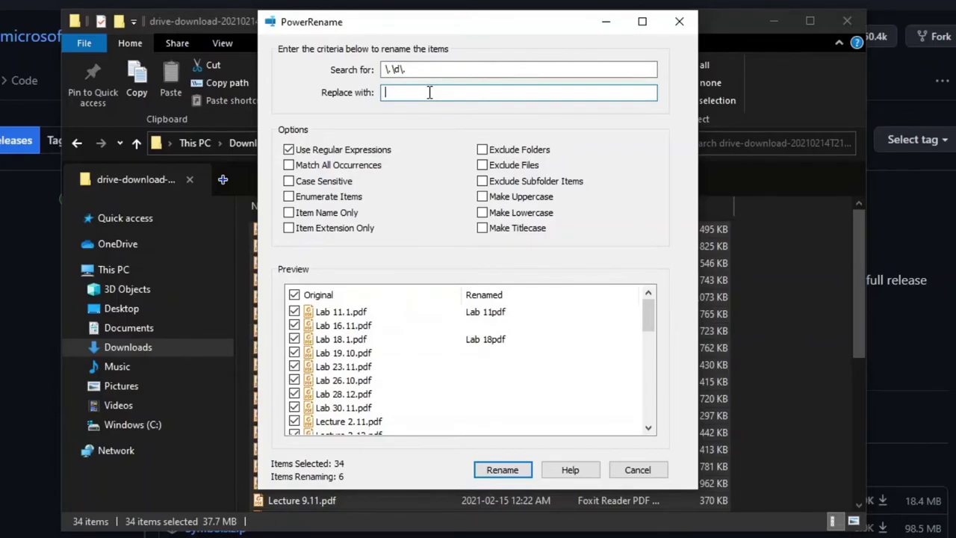
text(.)
key(BackSpace)
text(0)
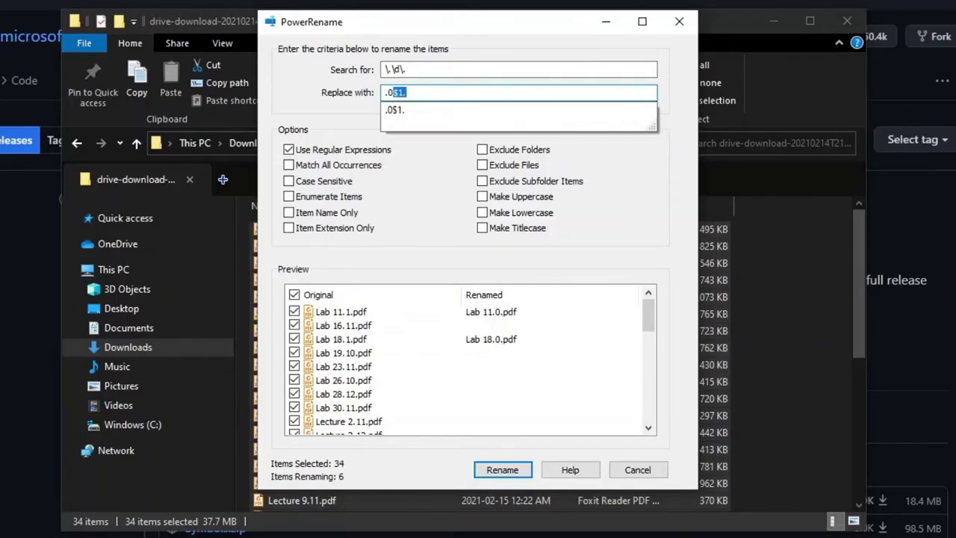
text($1.)
click(394, 69)
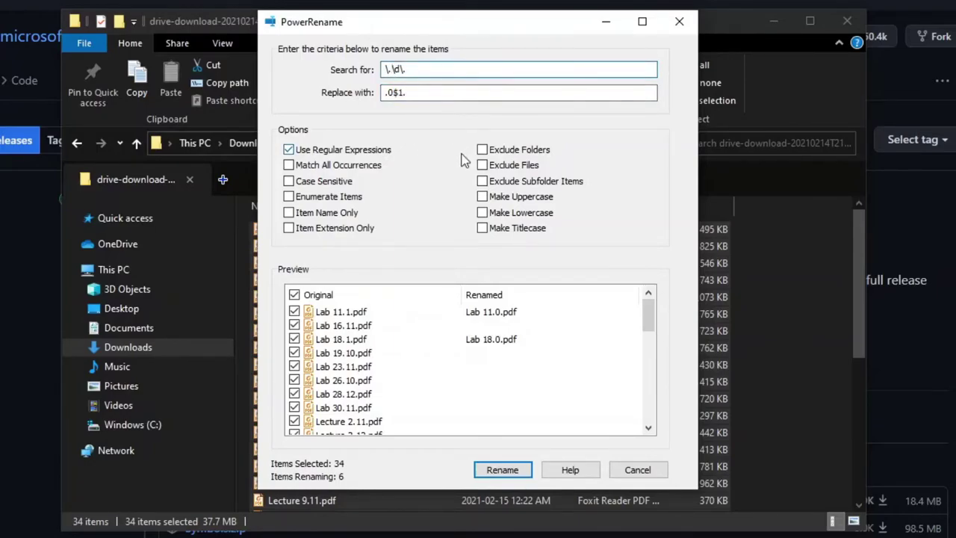
text(()
key(Right)
key(Right)
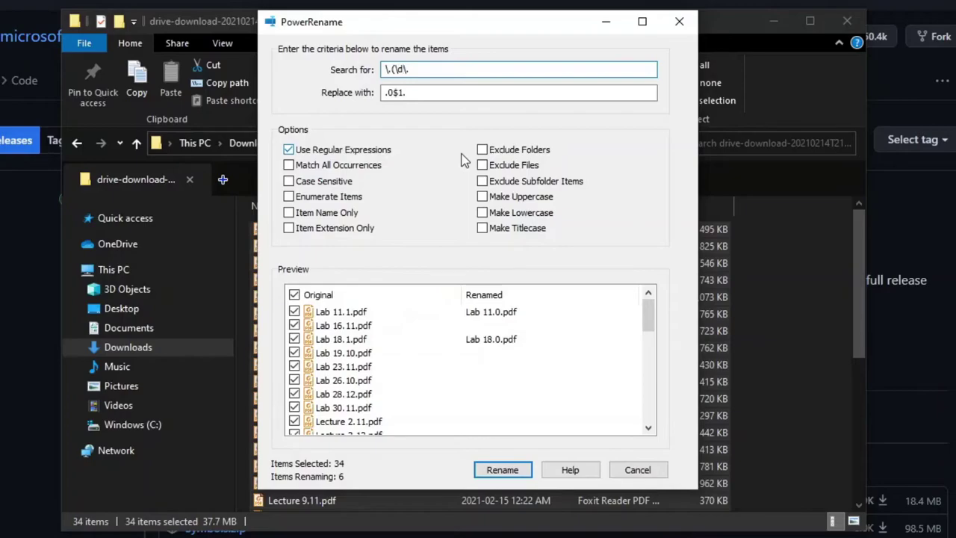
text())
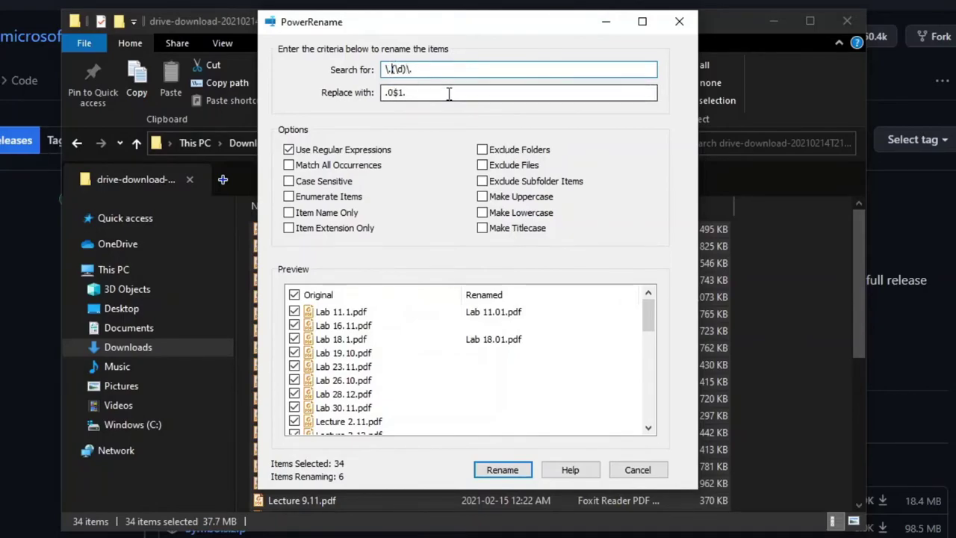
Change Search for to ( |\.)(\d)\. and Replace with to $10$2., checking the 15 previewed renames
click(393, 68)
text()()
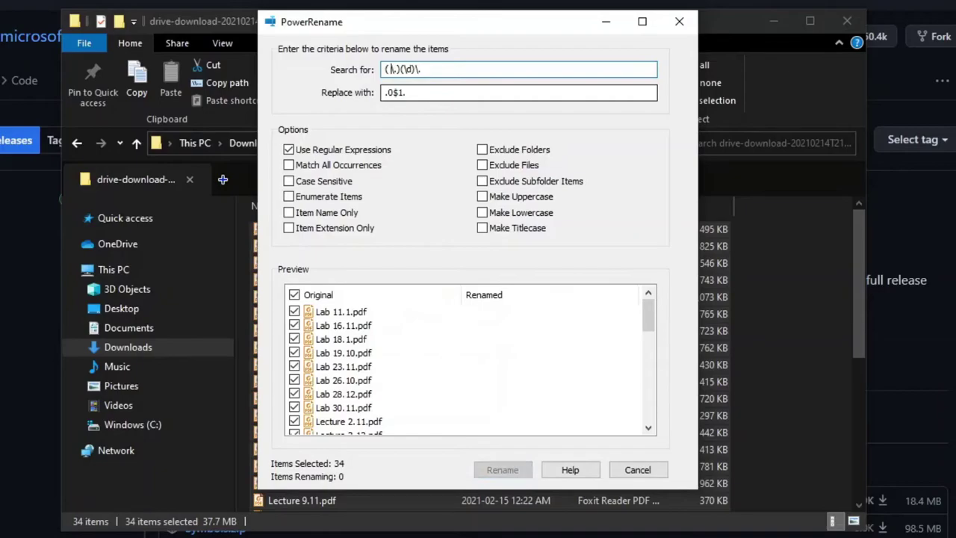
text( |)
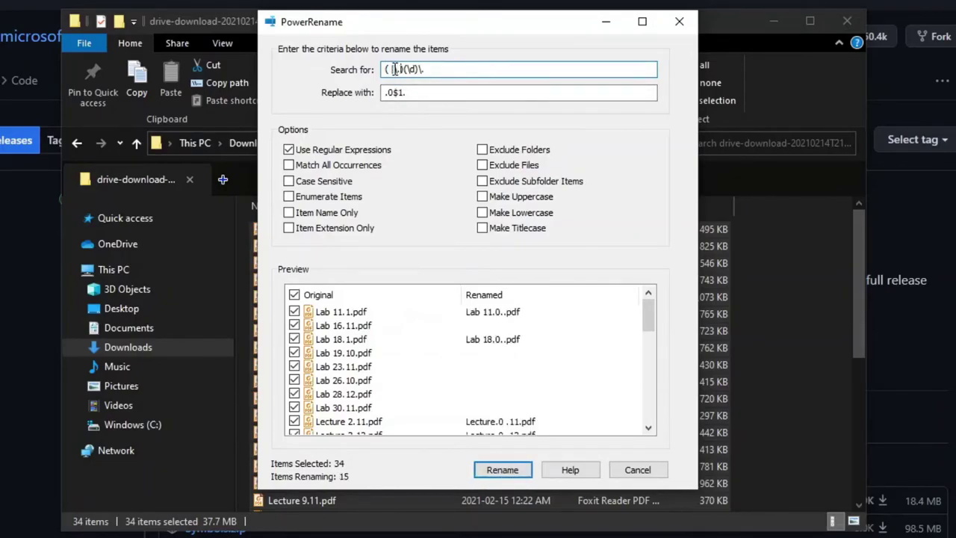
click(386, 94)
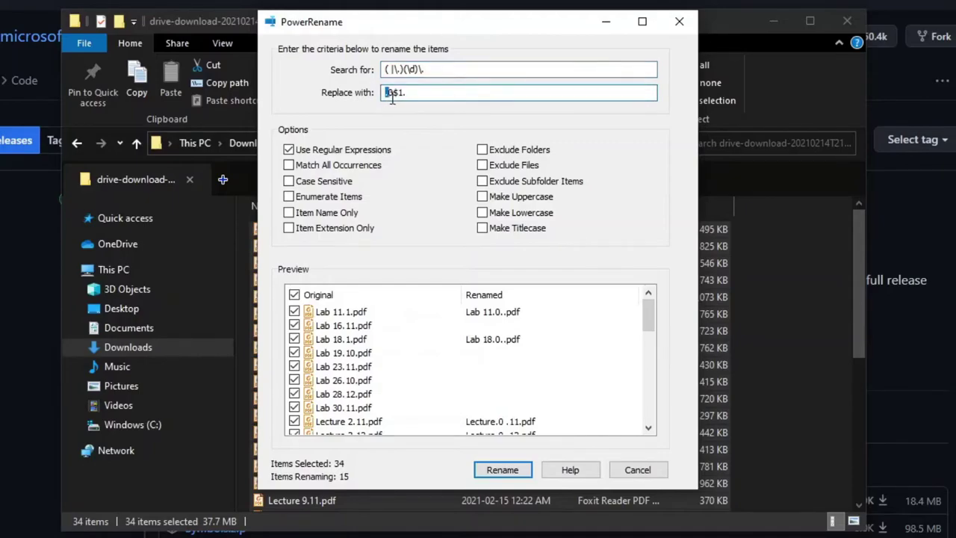
text($)
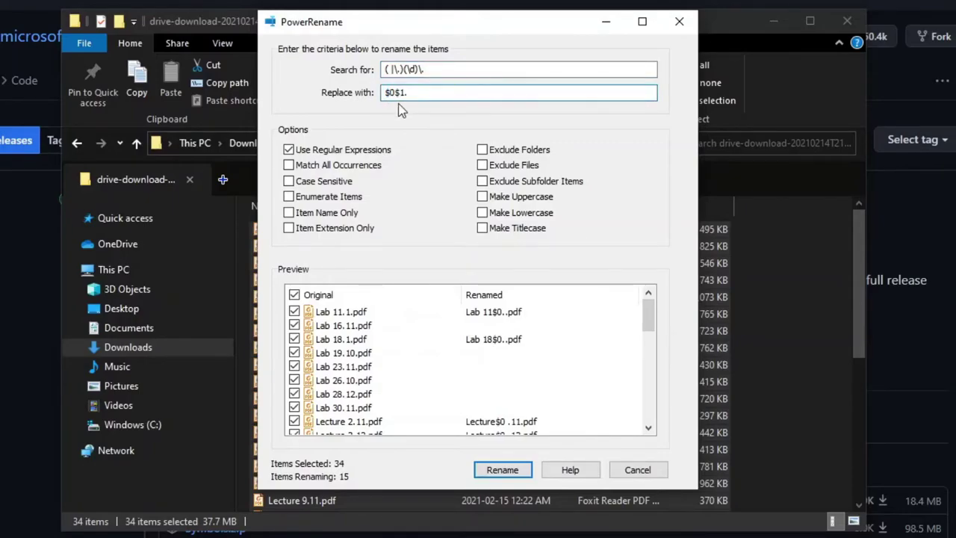
text(1)
key(BackSpace)
text(2)
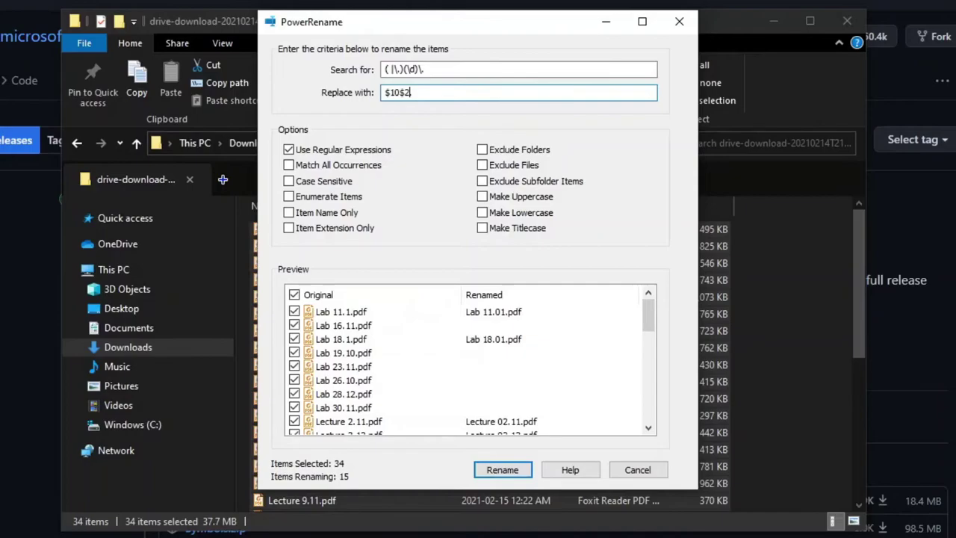
drag(394, 90, 384, 92)
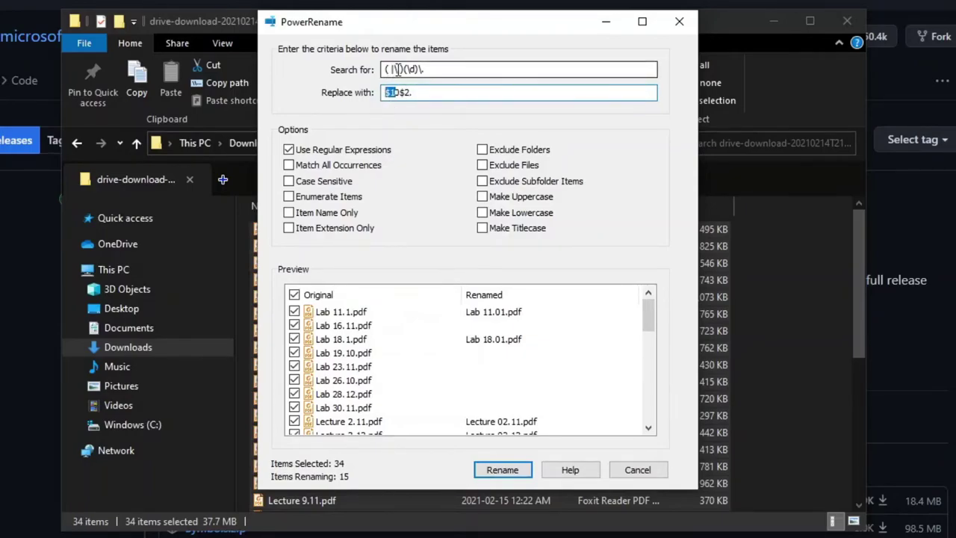
click(399, 91)
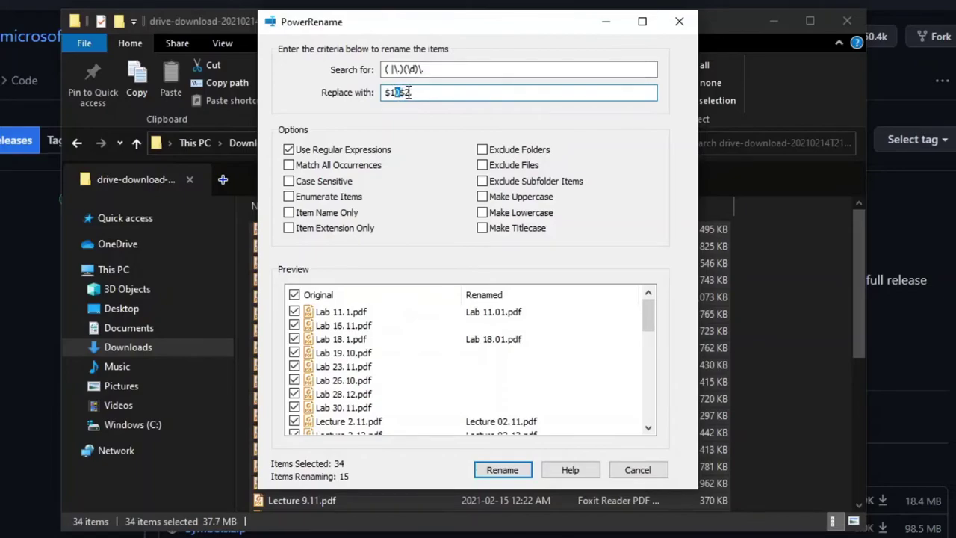
drag(421, 69, 418, 92)
mouse_move(648, 310)
mouse_down()
mouse_move(636, 420)
mouse_move(655, 304)
mouse_up()
Apply the renames and review the list, spotting Lecture 06.1.pdf still without its leading zero
click(503, 469)
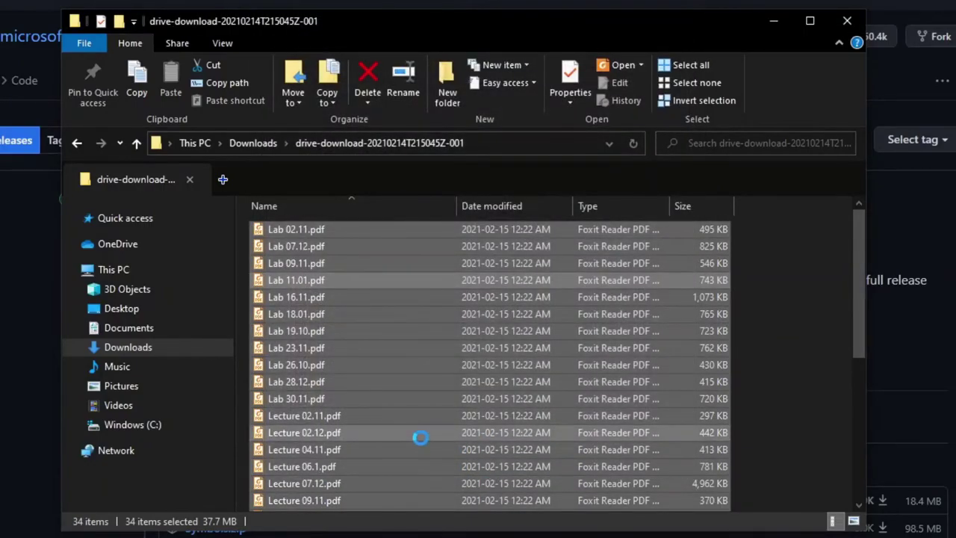
click(367, 400)
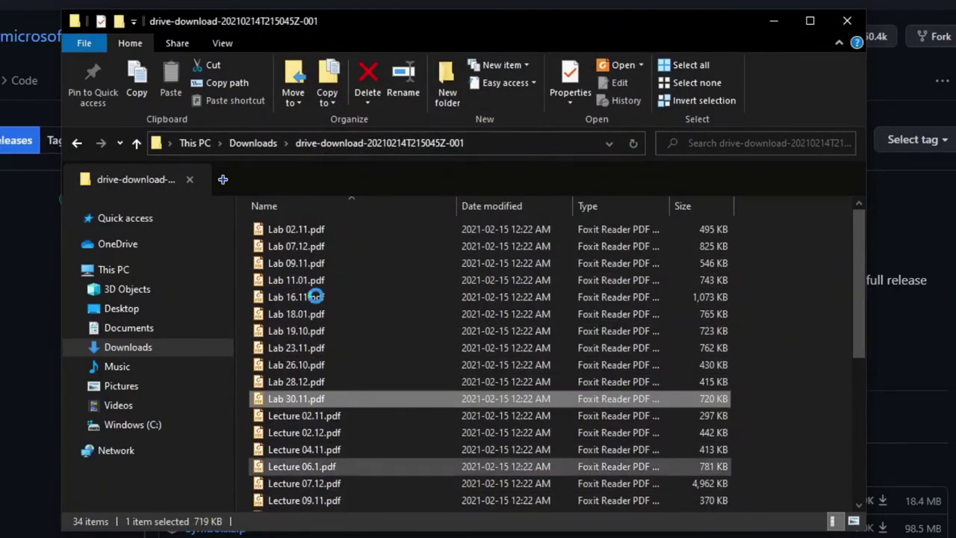
scroll(351, 345, down, 3)
scroll(317, 299, down, 3)
scroll(316, 299, up, 5)
click(386, 413)
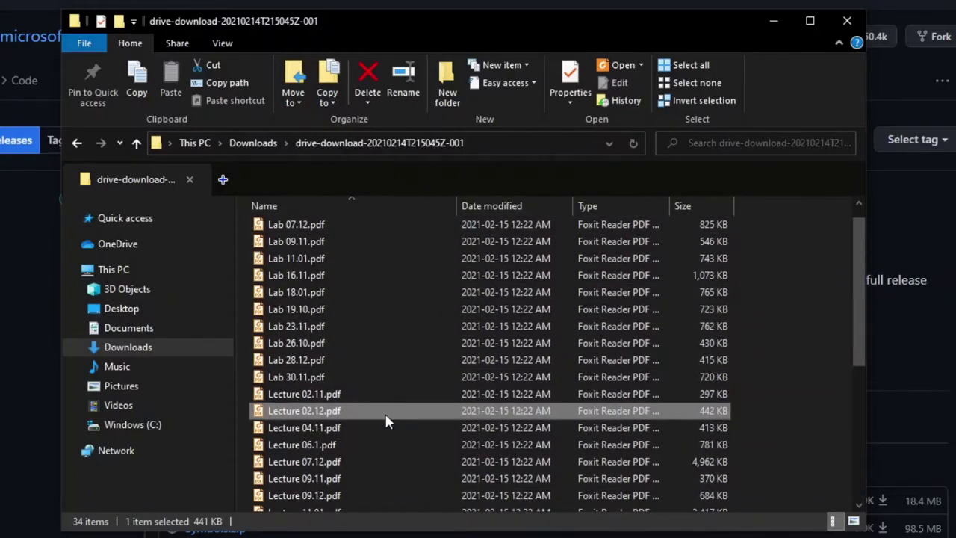
click(315, 448)
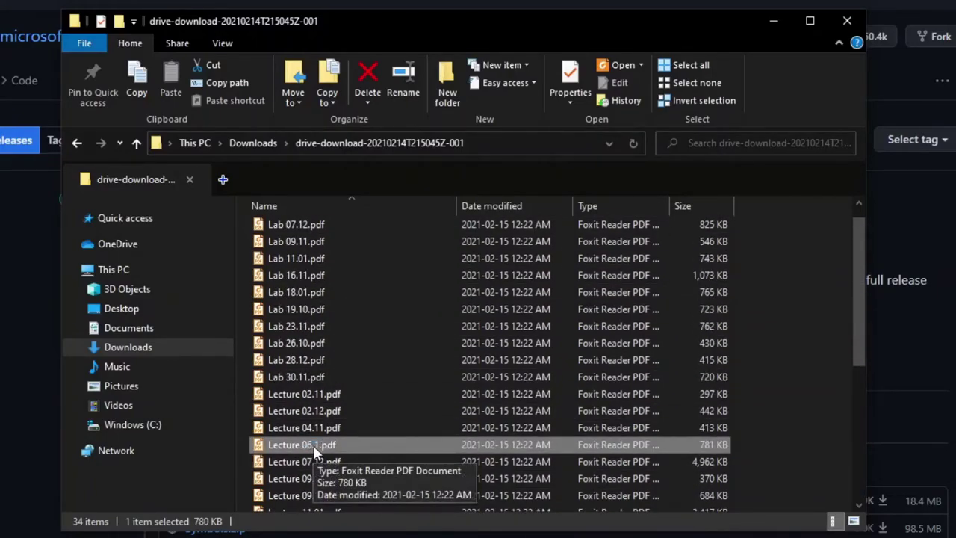
Reopen PowerRename on all 34 PDFs, enable Match All Occurrences, and rename Lecture 06.1.pdf to Lecture 06.01.pdf
key(ctrl+a)
right_click(315, 447)
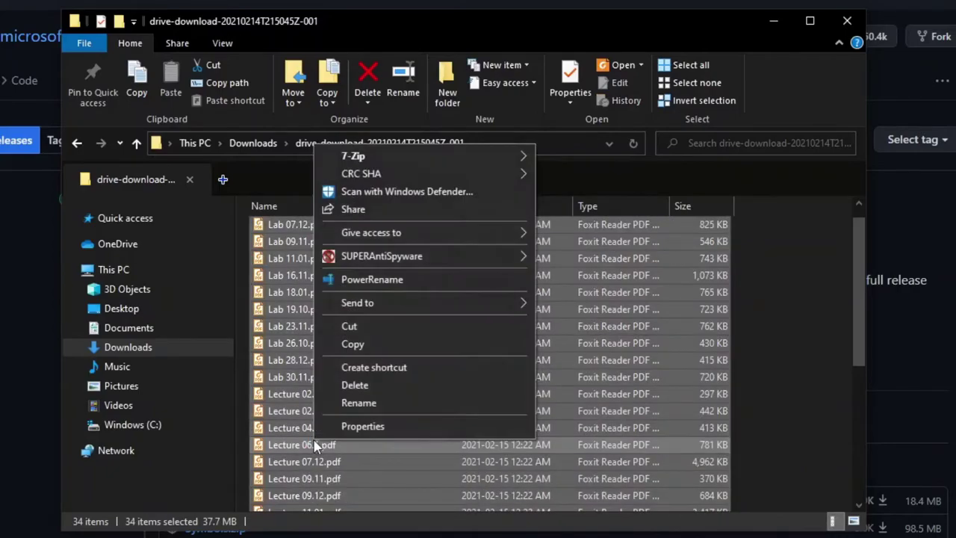
click(414, 283)
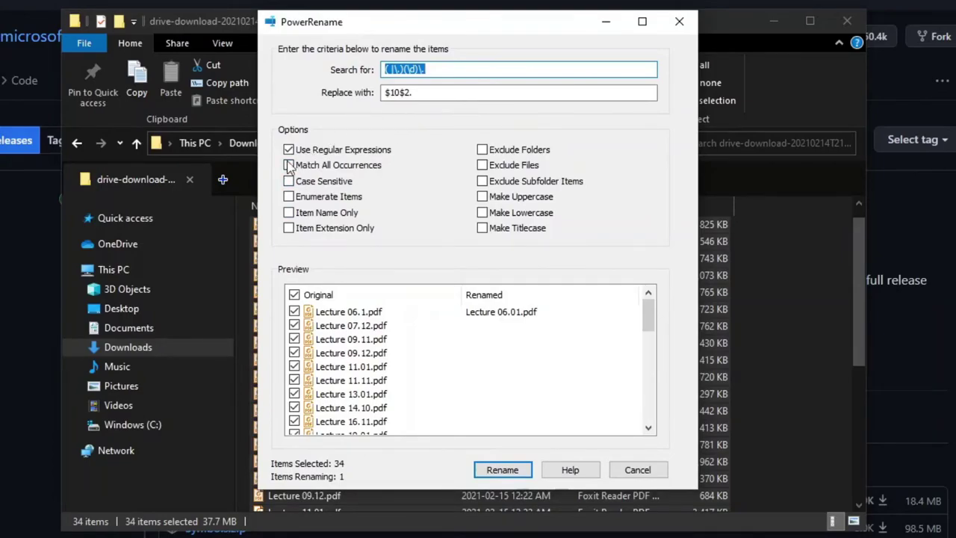
click(289, 165)
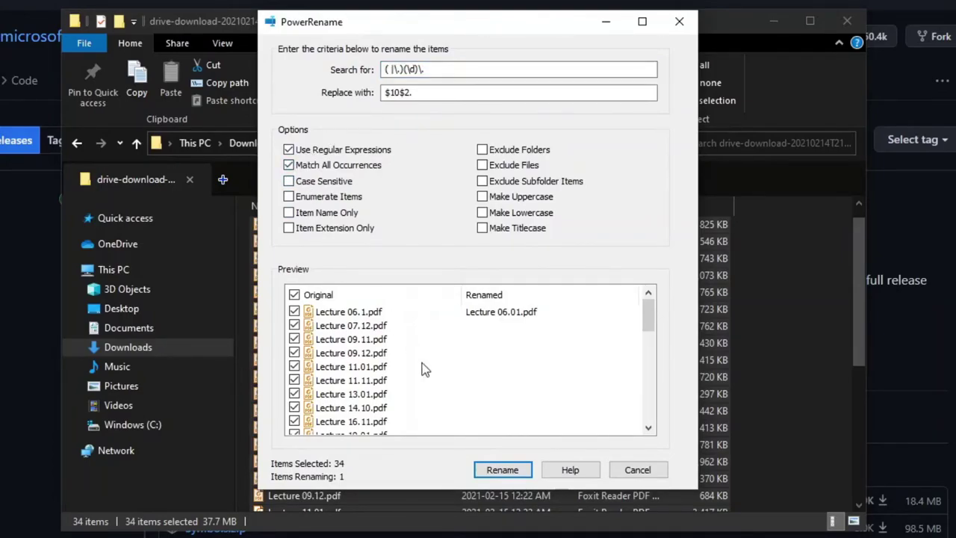
scroll(422, 369, down, 4)
scroll(422, 368, down, 4)
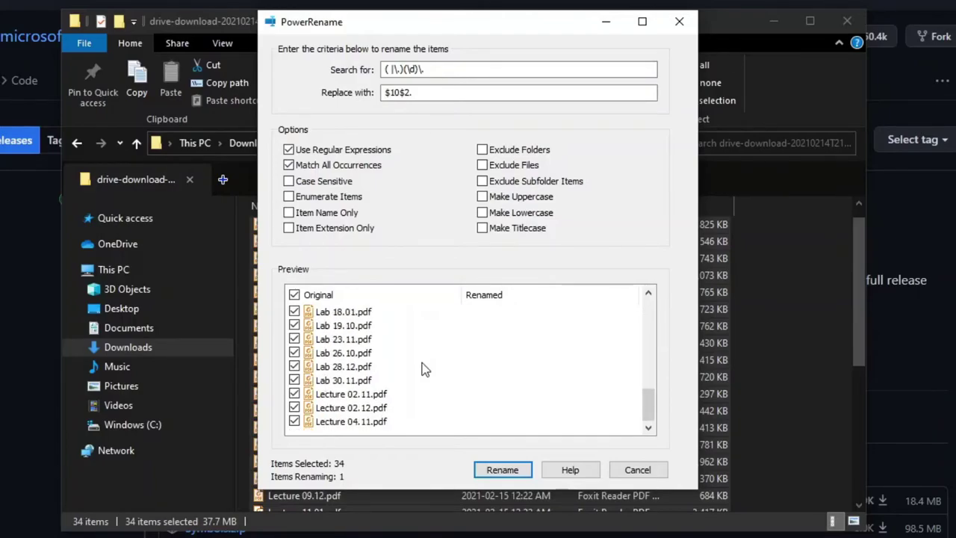
scroll(422, 369, up, 10)
click(502, 469)
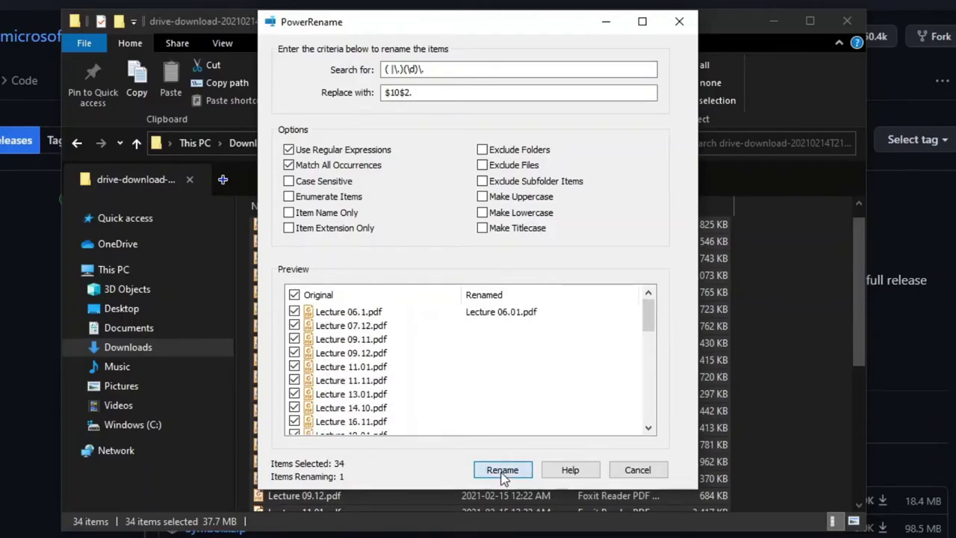
Reopen PowerRename on all 34 files, showing 0 items to rename, and move the dialog aside
right_click(369, 366)
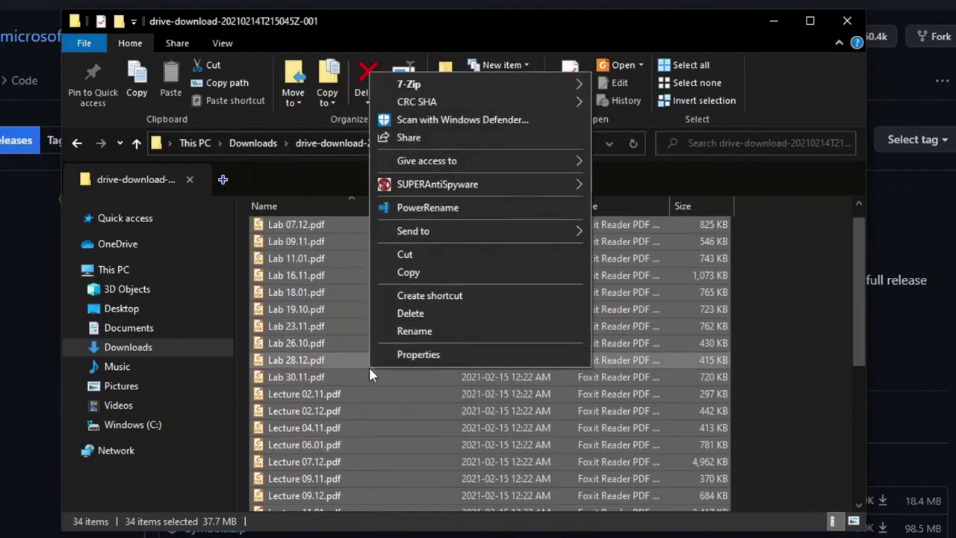
click(463, 213)
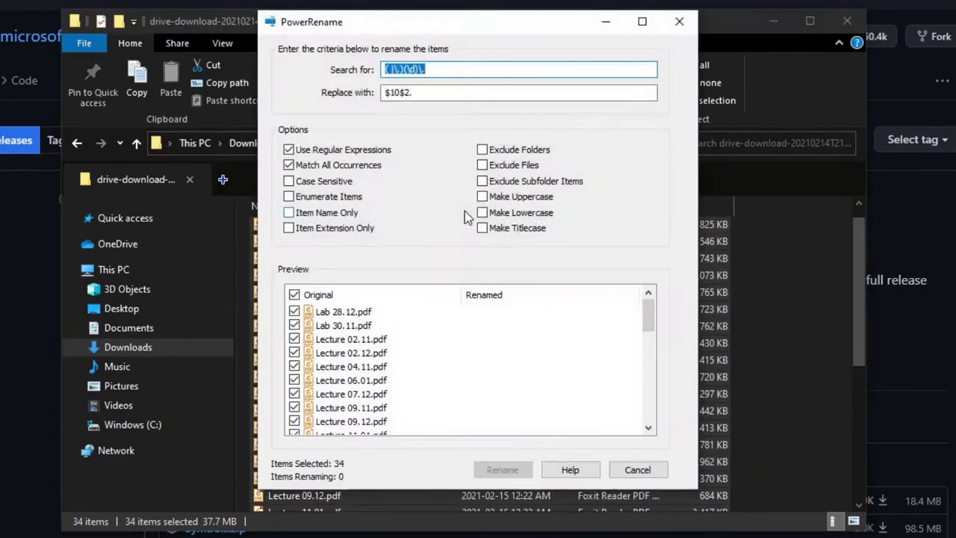
drag(470, 38, 614, 71)
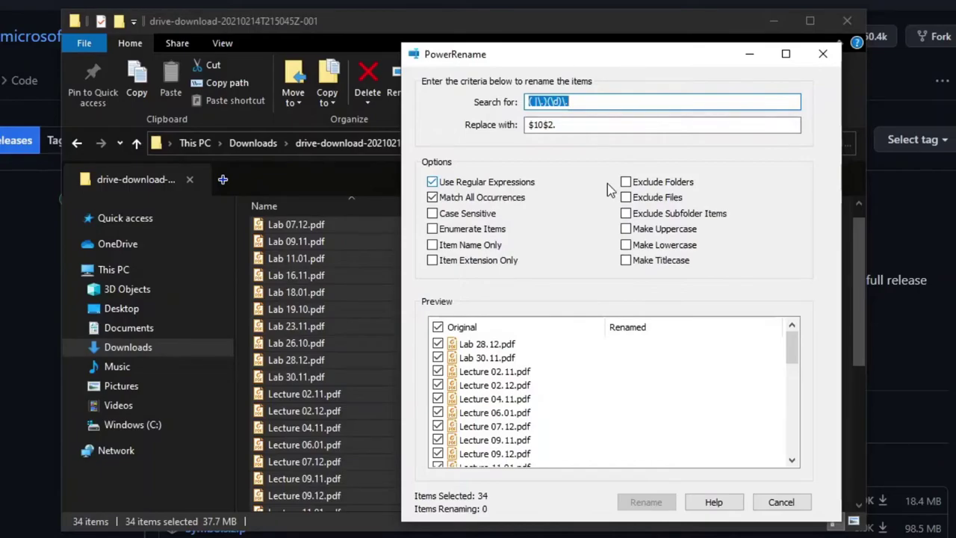
Clear both fields and enter the search pattern (Lab|Lecture) (\d+)\.0\d\.pdf, matching 6 of the 34 PDFs
key(BackSpace)
text(\.()
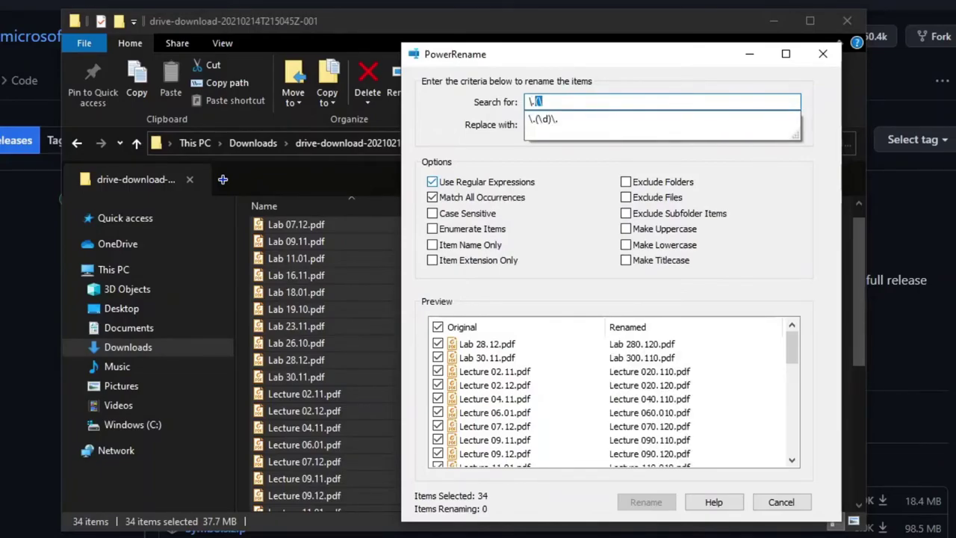
click(607, 183)
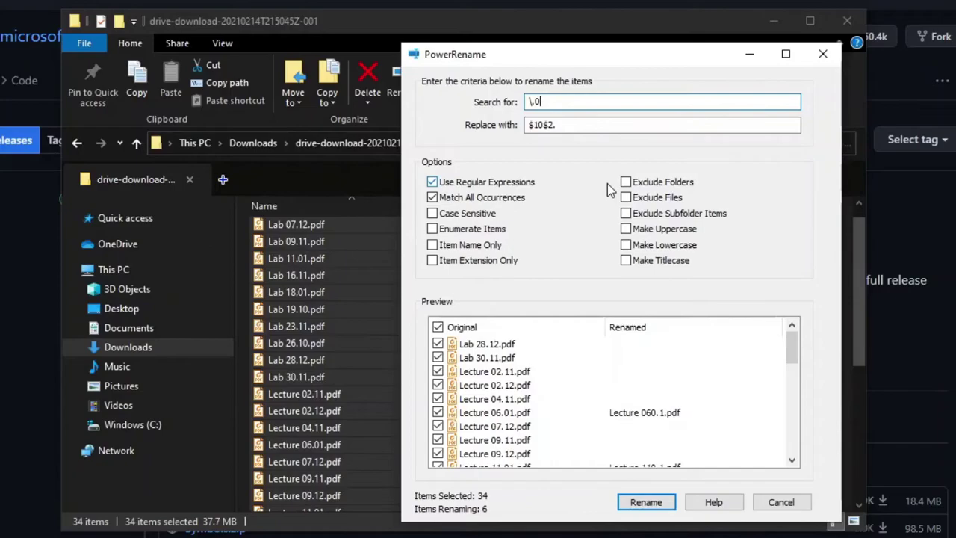
key(Tab)
key(BackSpace)
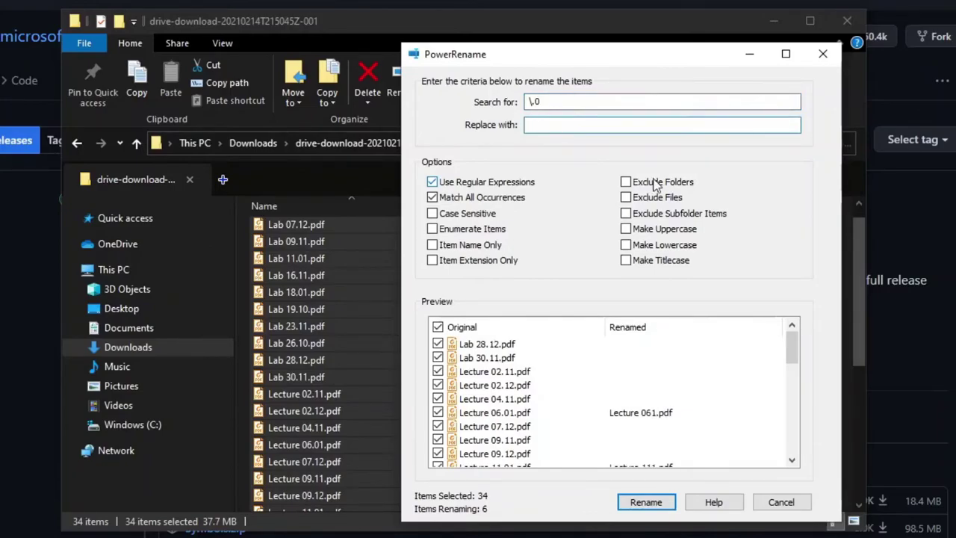
click(608, 102)
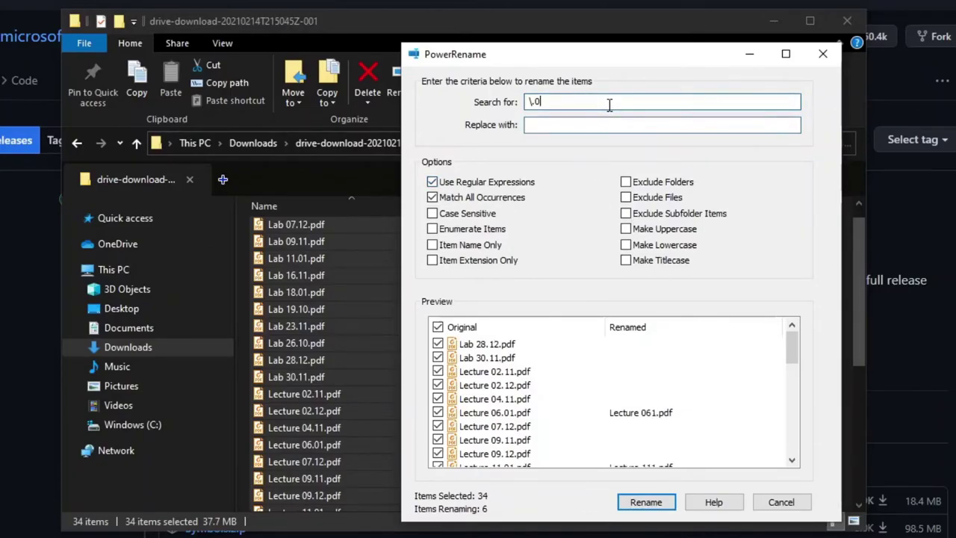
click(582, 122)
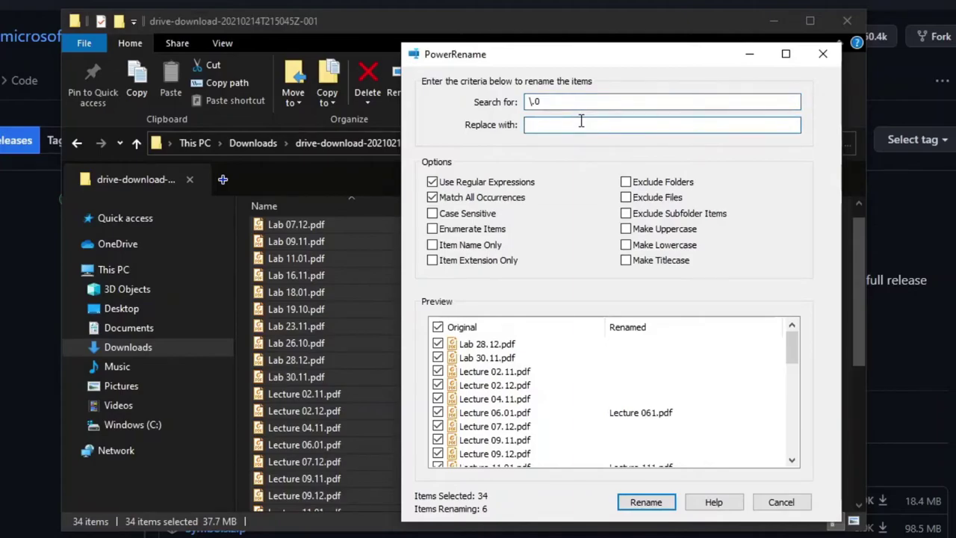
click(535, 102)
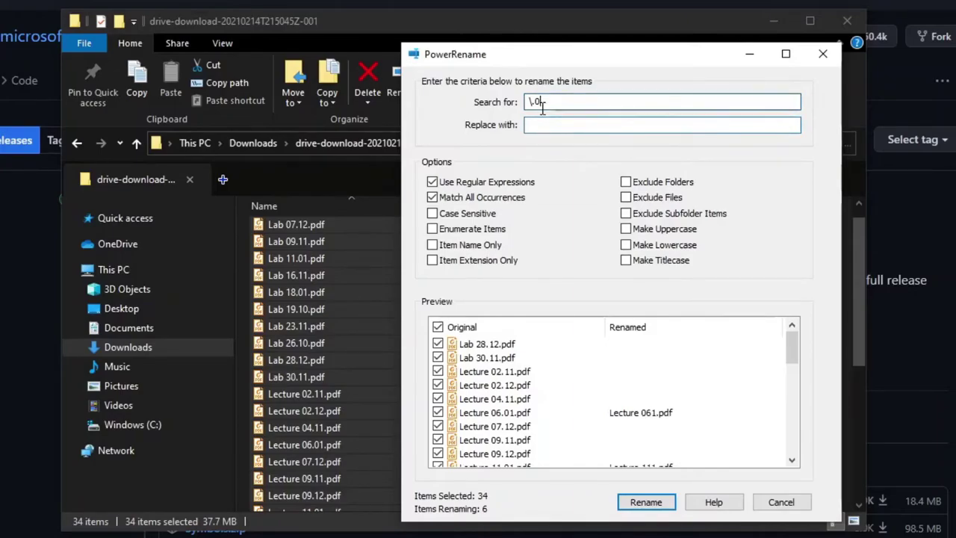
click(541, 125)
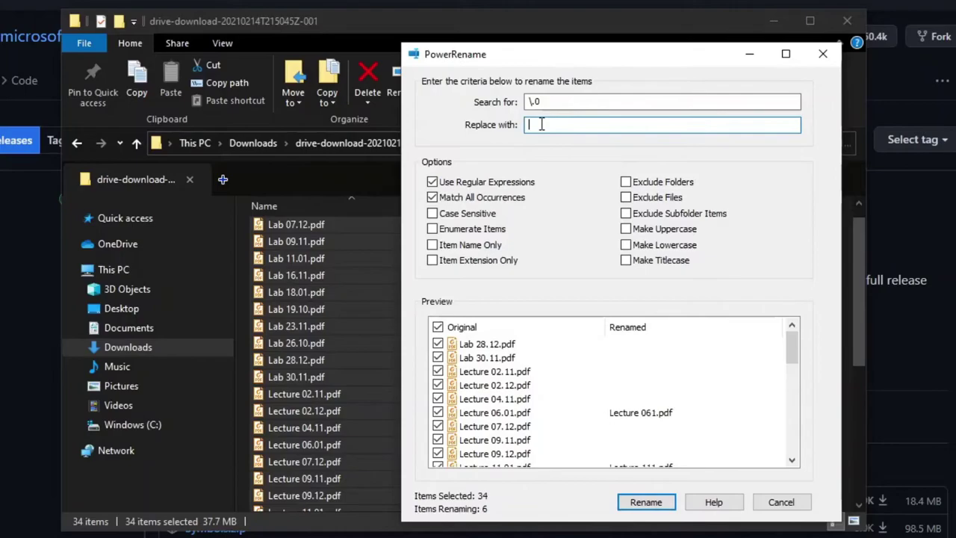
click(528, 102)
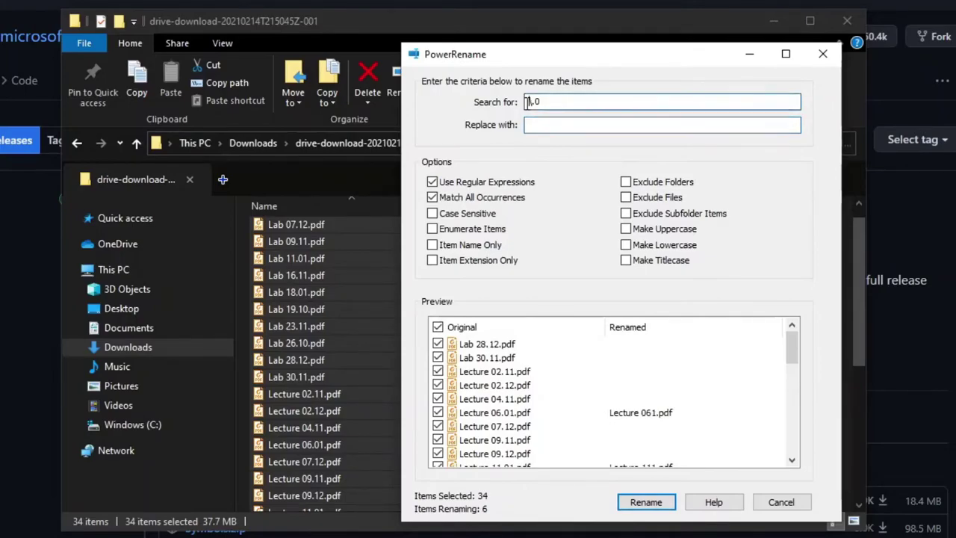
text((Lab))
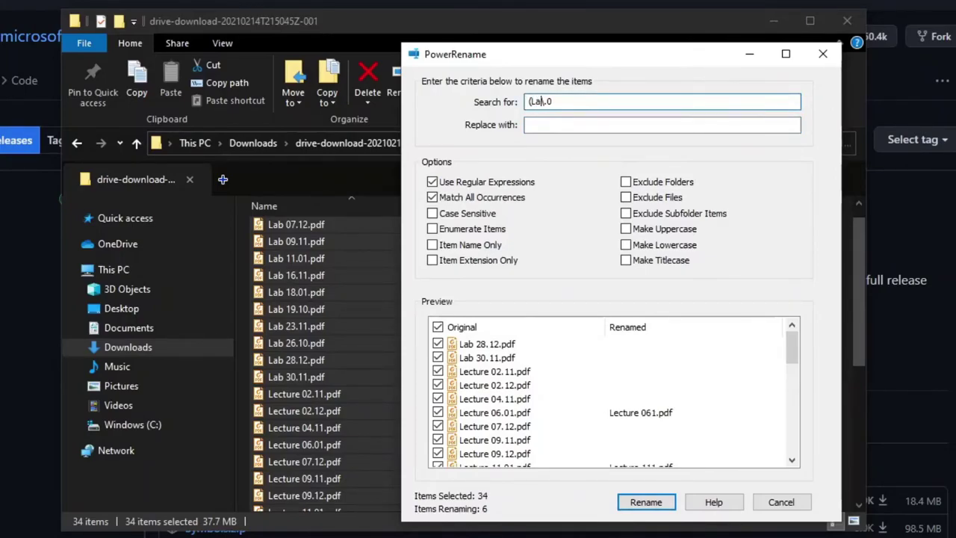
text(|Lecture)
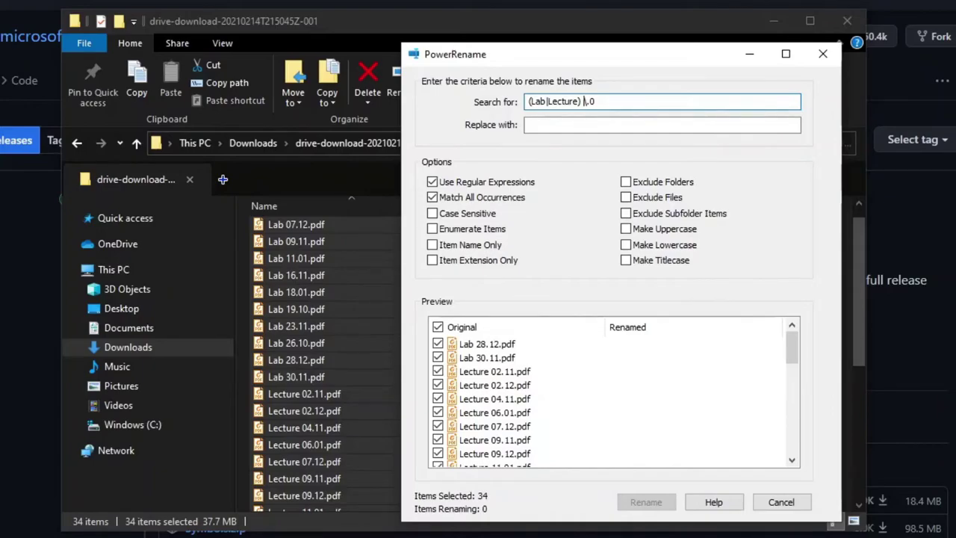
text( (\d+))
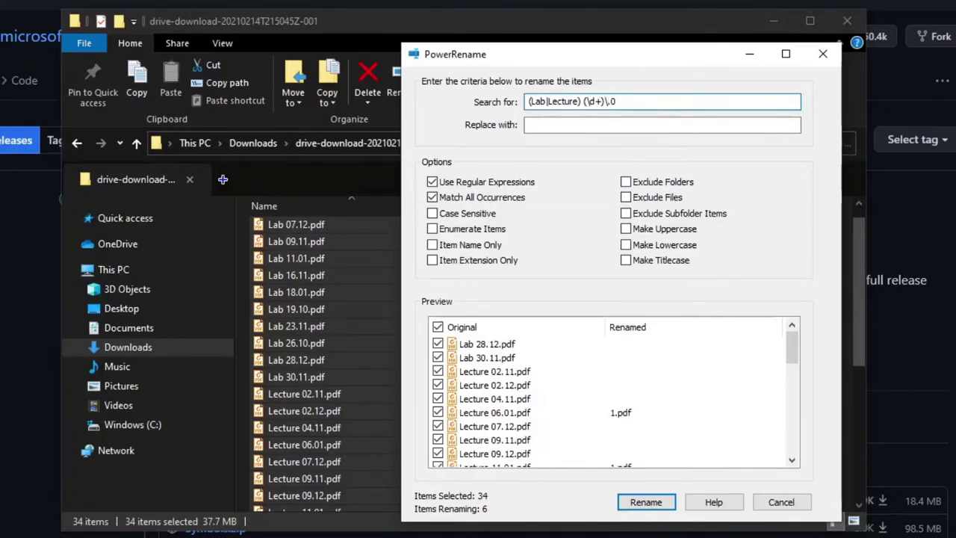
text(\.0\d\.pdf)
Begin the replacement with 2021. and capture the month as (0\d) in the search pattern
click(529, 125)
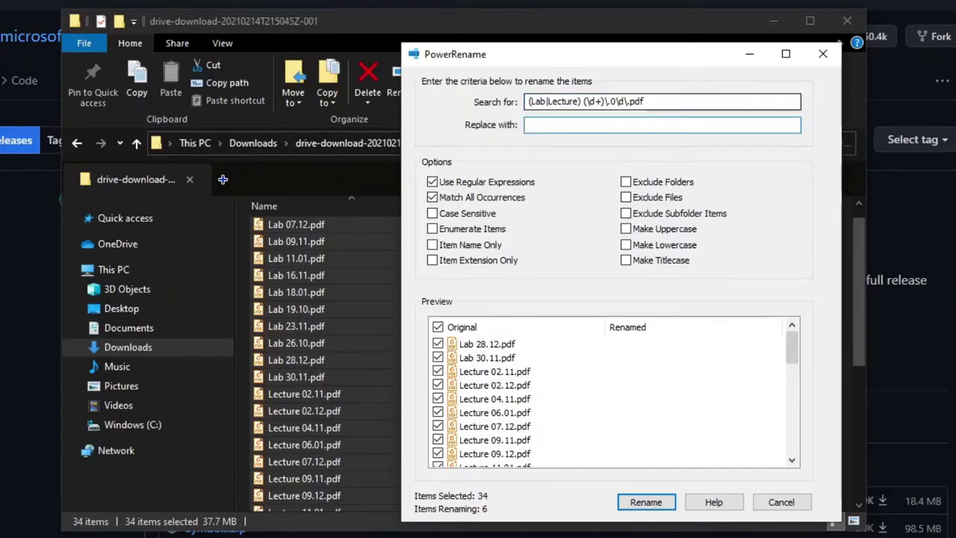
text(20)
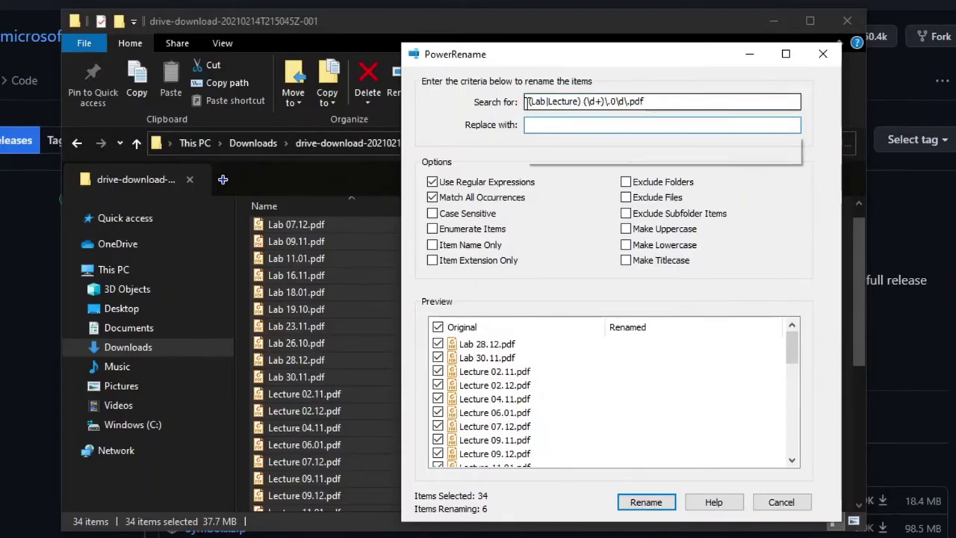
text(21)
key(Delete)
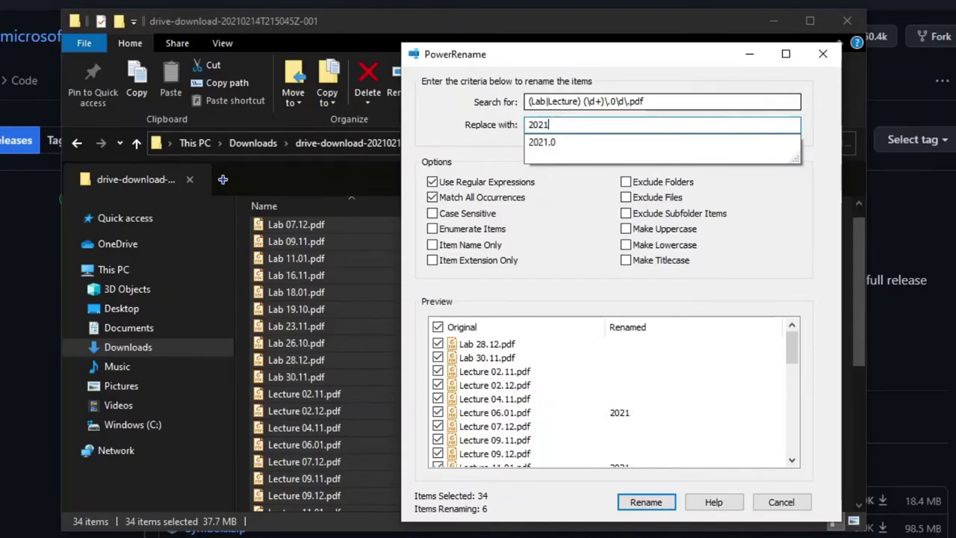
text(.)
key(Delete)
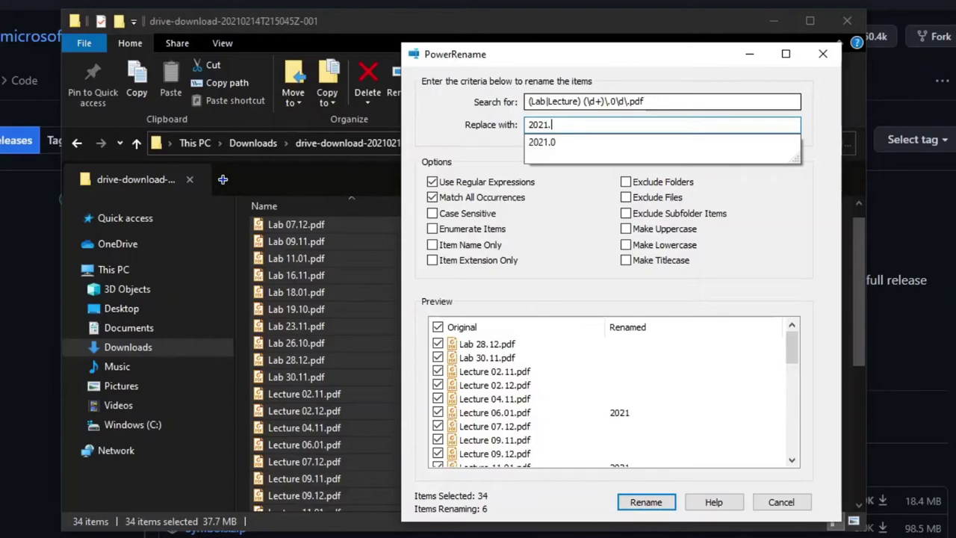
click(614, 101)
text(()
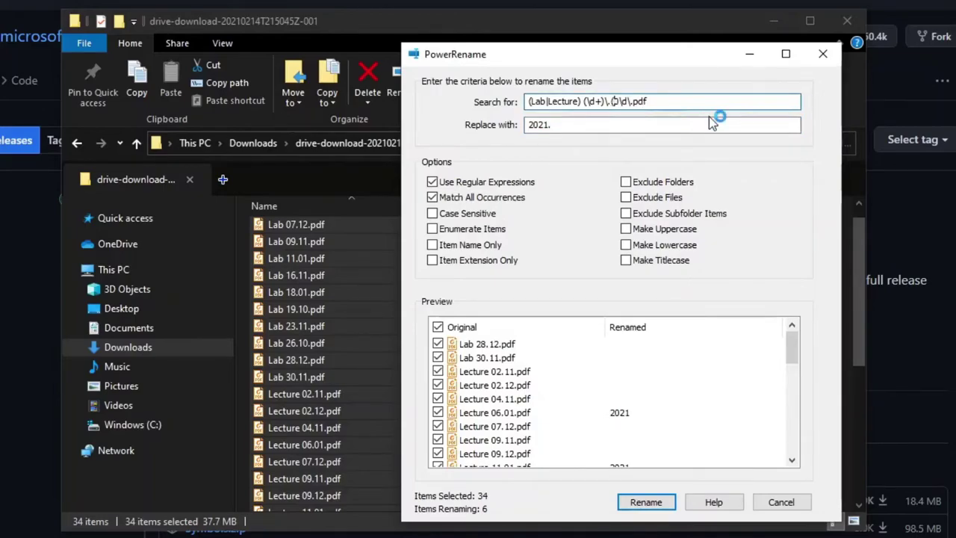
key(Right)
key(Right)
key(Right)
text())
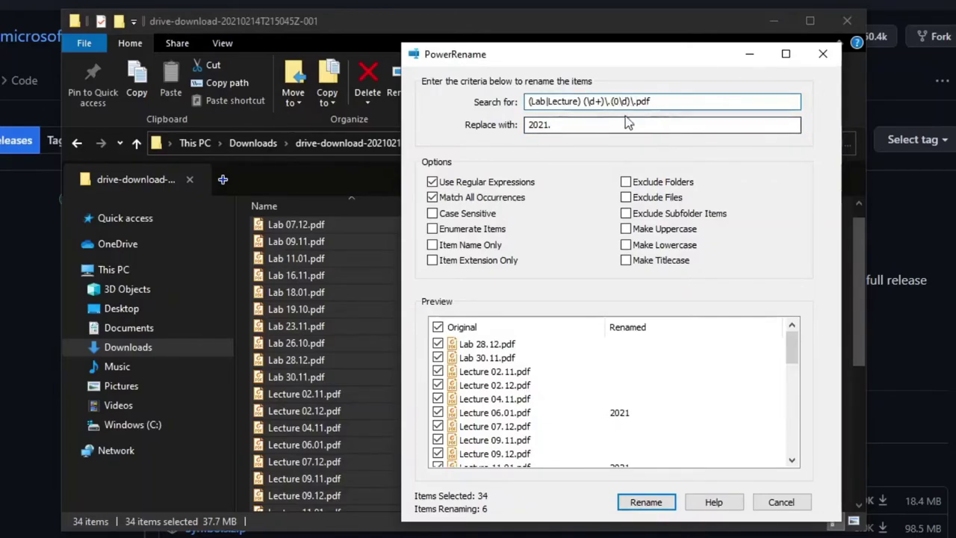
Complete the replacement as 2021.$3.$2 - $1.pdf and rename the six files, e.g. 2021.01.06 - Lecture.pdf
click(611, 127)
text($3)
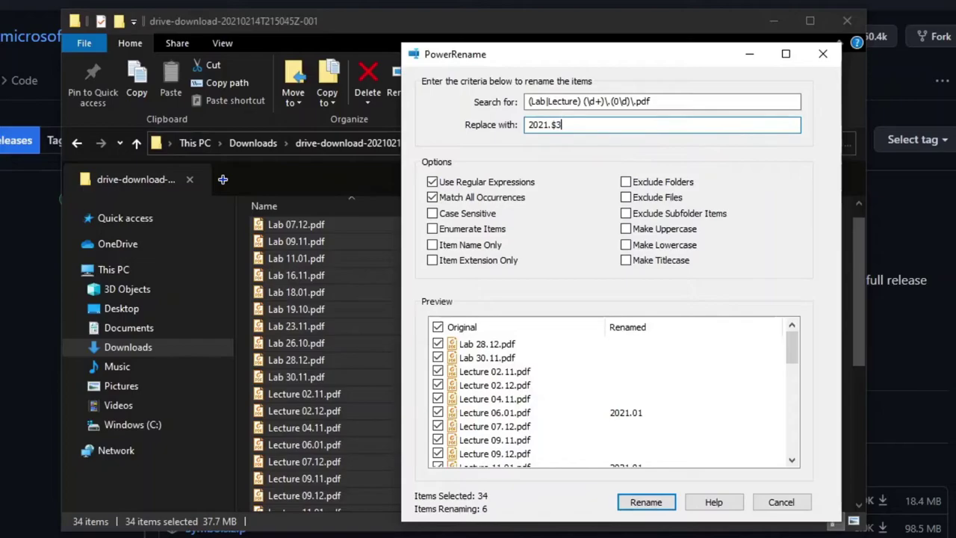
text($2)
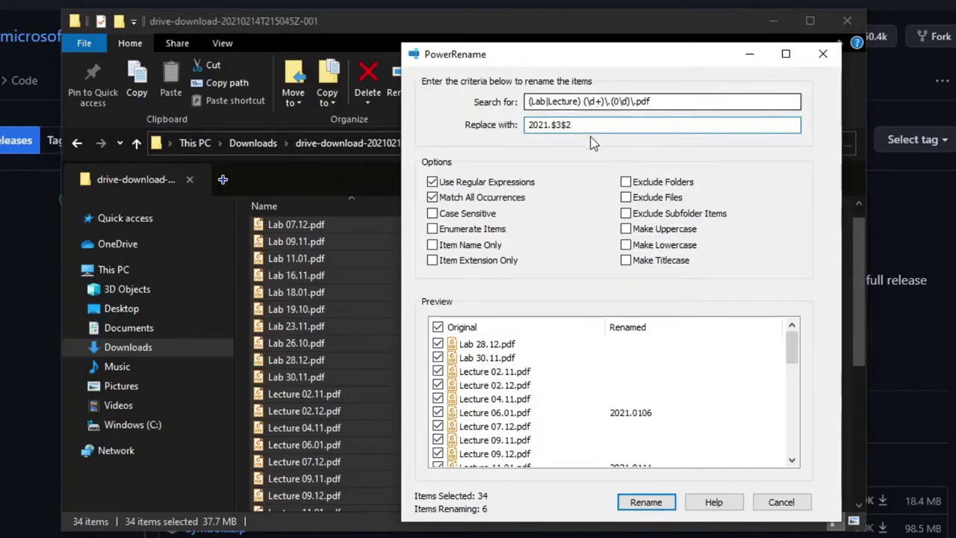
key(Left)
key(Left)
text(.$2)
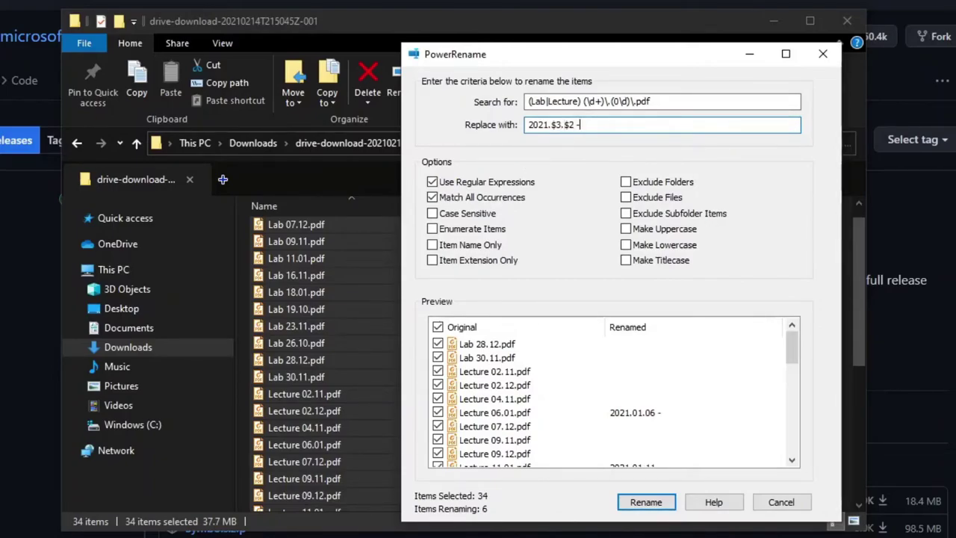
text( - $1.pdf)
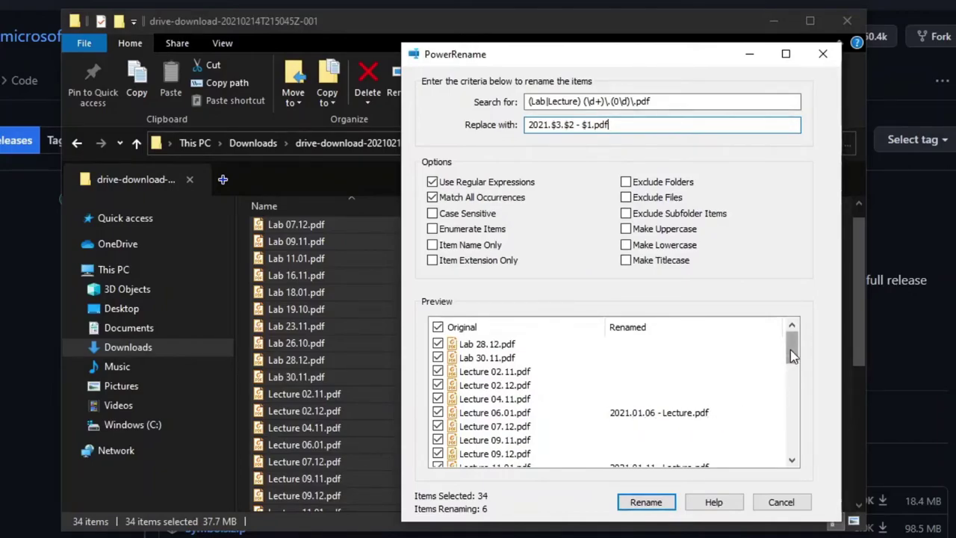
drag(793, 356, 770, 448)
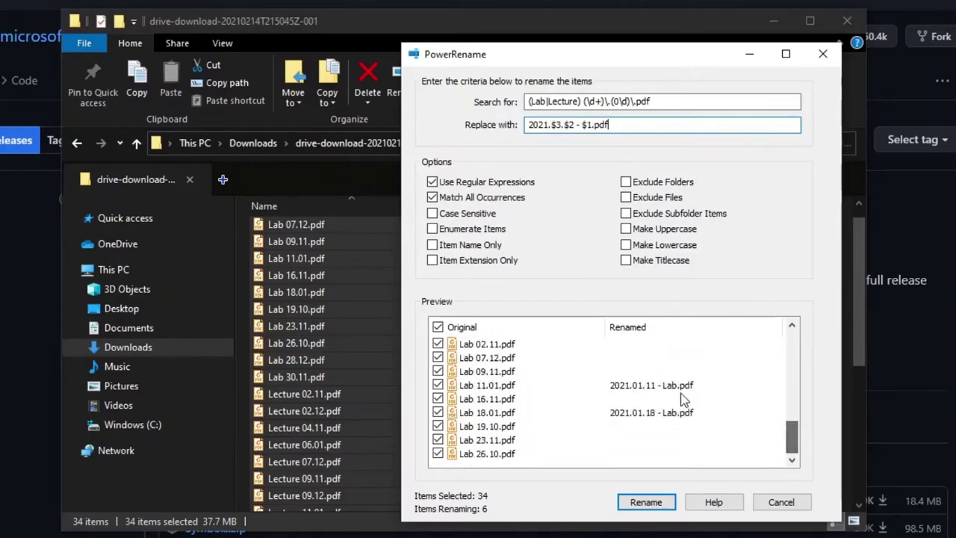
drag(681, 400, 783, 453)
click(645, 502)
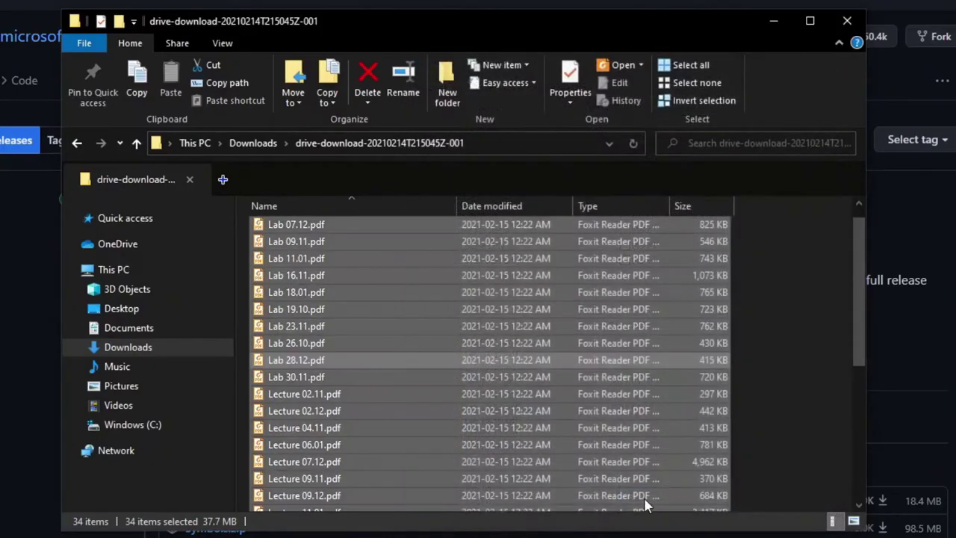
Sort the folder by name descending and select Lecture 30.12.pdf as the start of the range
click(540, 411)
scroll(475, 299, down, 5)
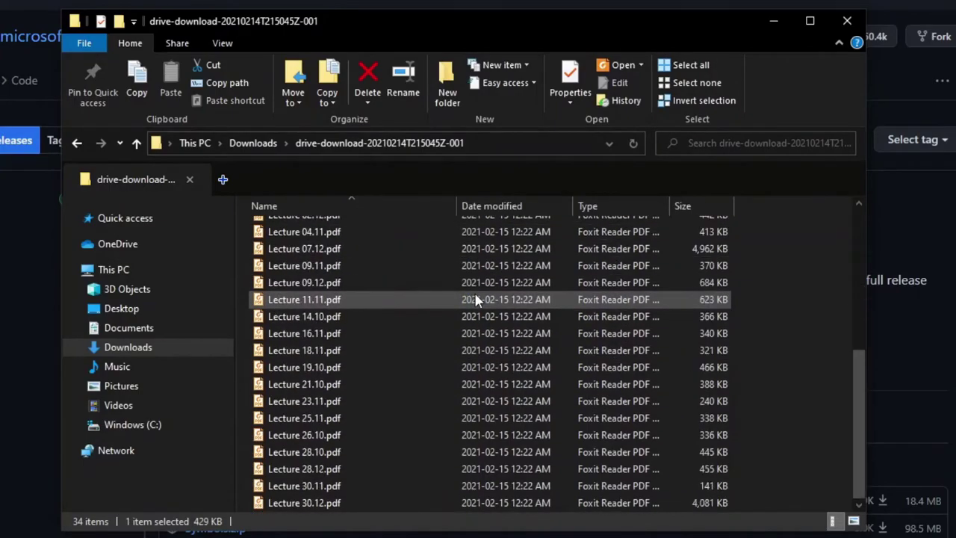
scroll(477, 284, up, 5)
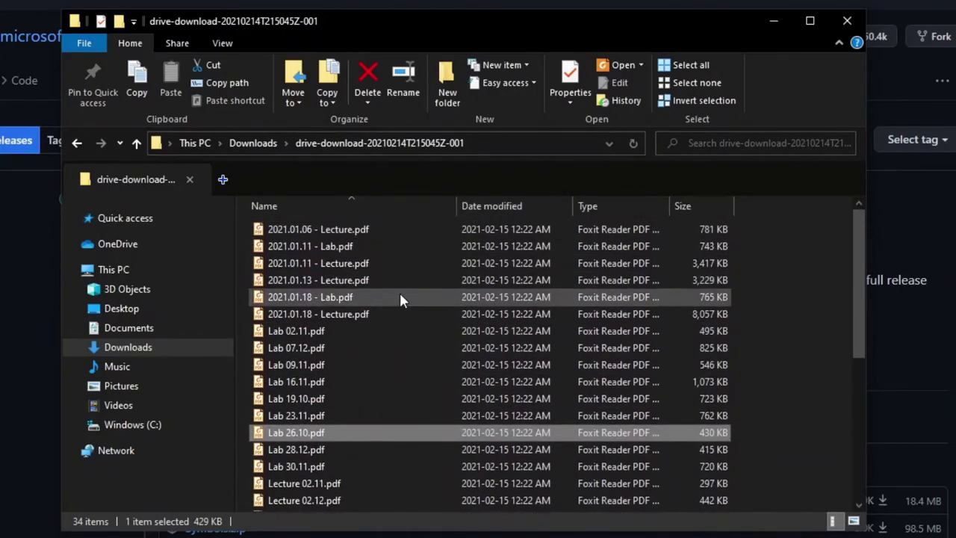
click(299, 206)
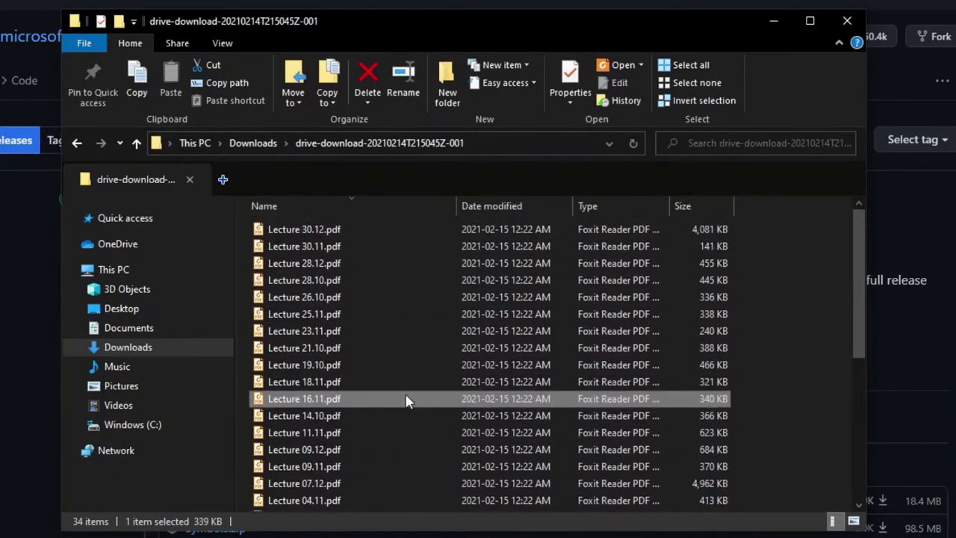
click(357, 231)
scroll(361, 351, down, 5)
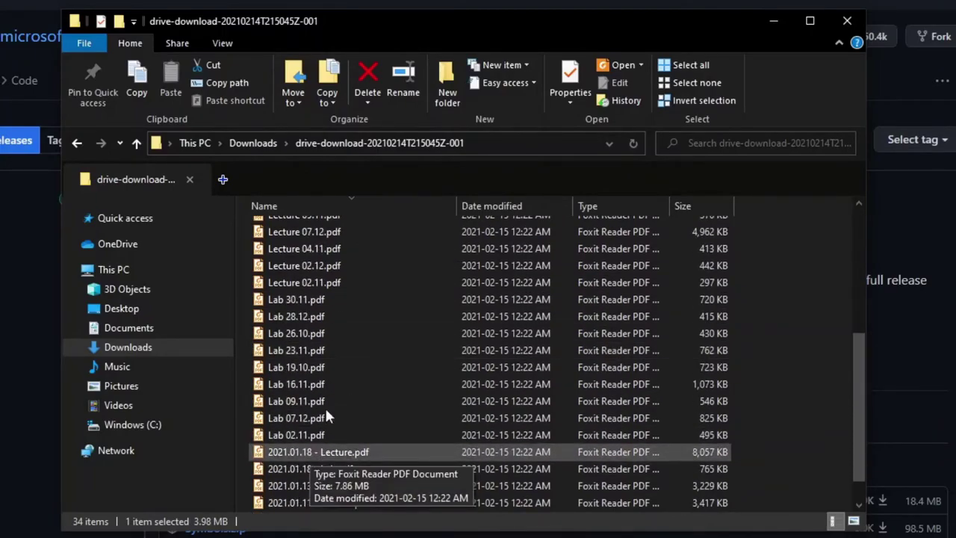
scroll(331, 394, down, 1)
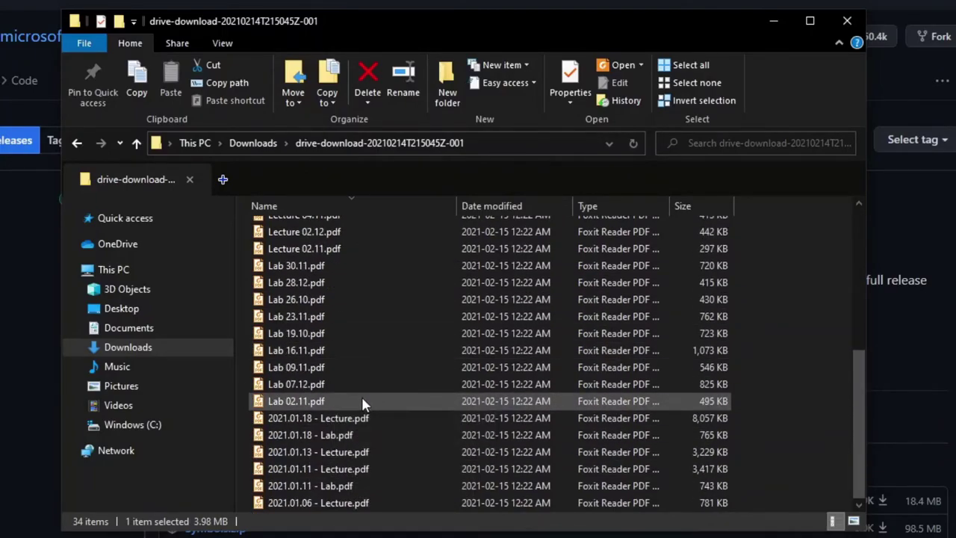
Select the 28 unrenamed files from Lecture 30.12 to Lab 02.11 and open PowerRename on them
shift+click(361, 401)
right_click(346, 349)
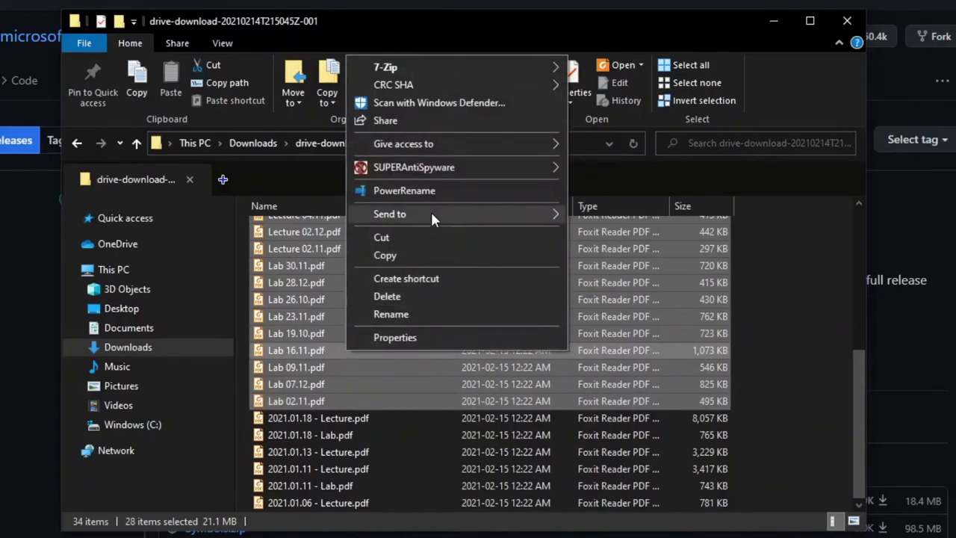
click(450, 191)
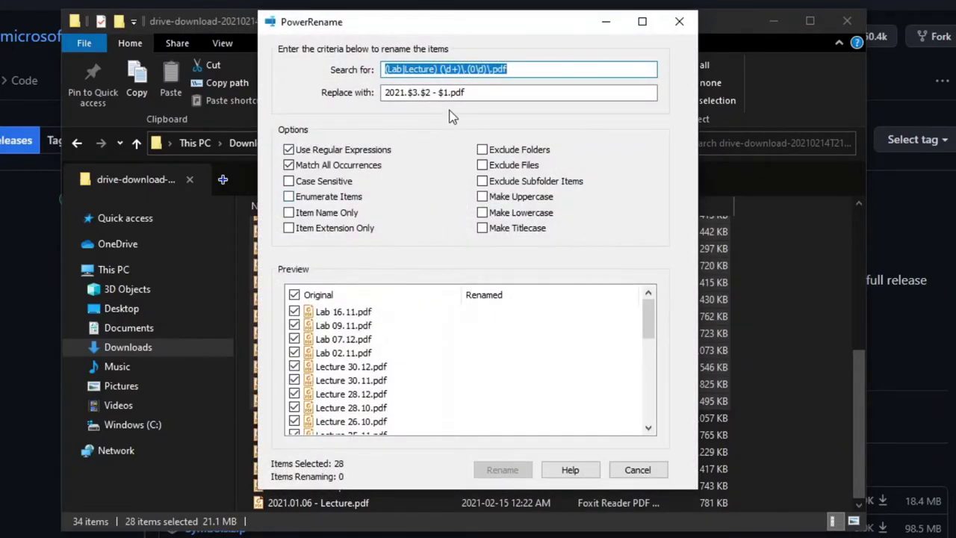
Change the month group (0\d) to (1\d) and the year 2021 to 2020, then apply the rename
click(479, 69)
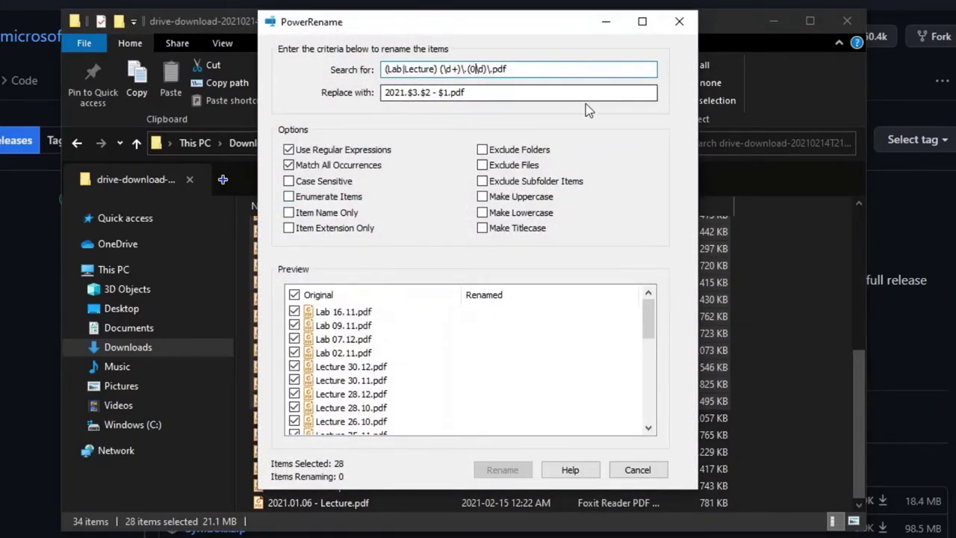
key(BackSpace)
text(1)
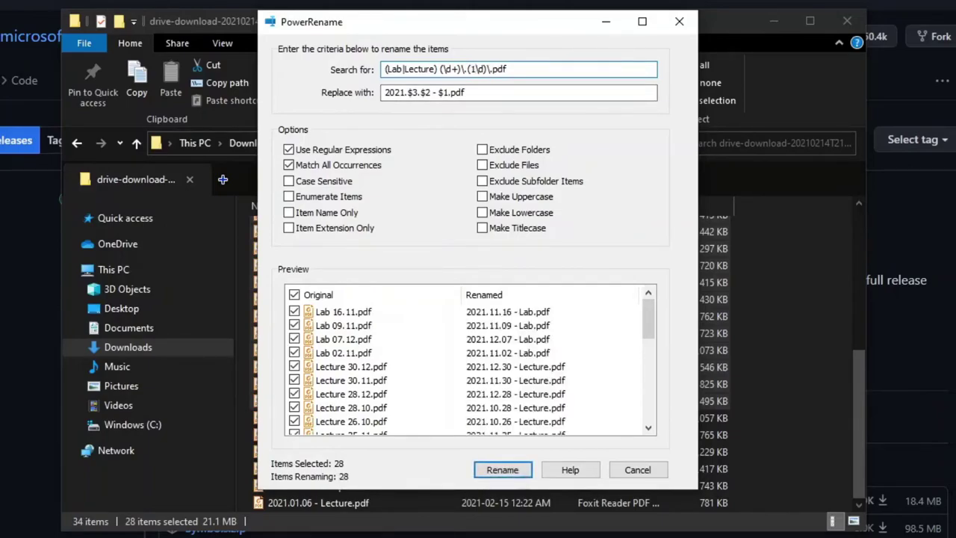
click(405, 92)
key(BackSpace)
text(0)
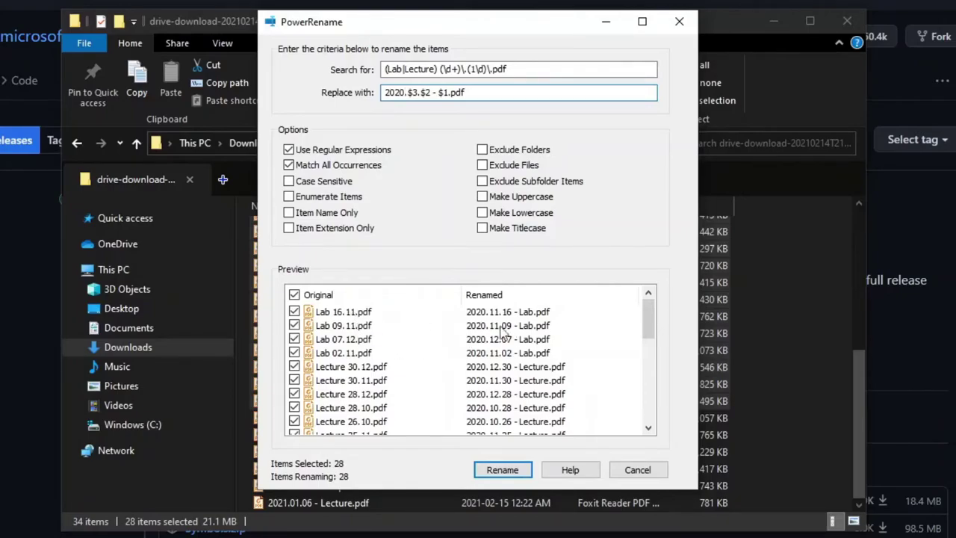
drag(647, 312, 647, 428)
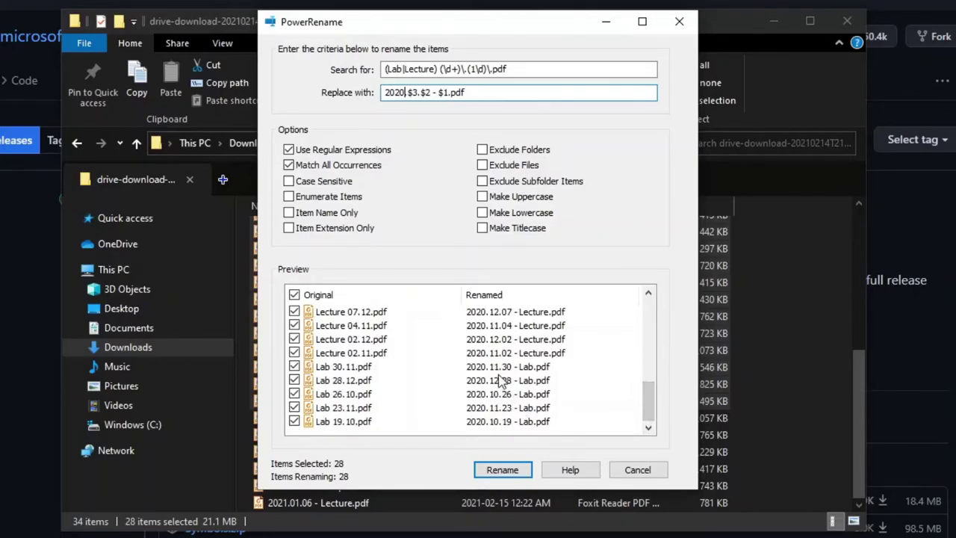
click(502, 469)
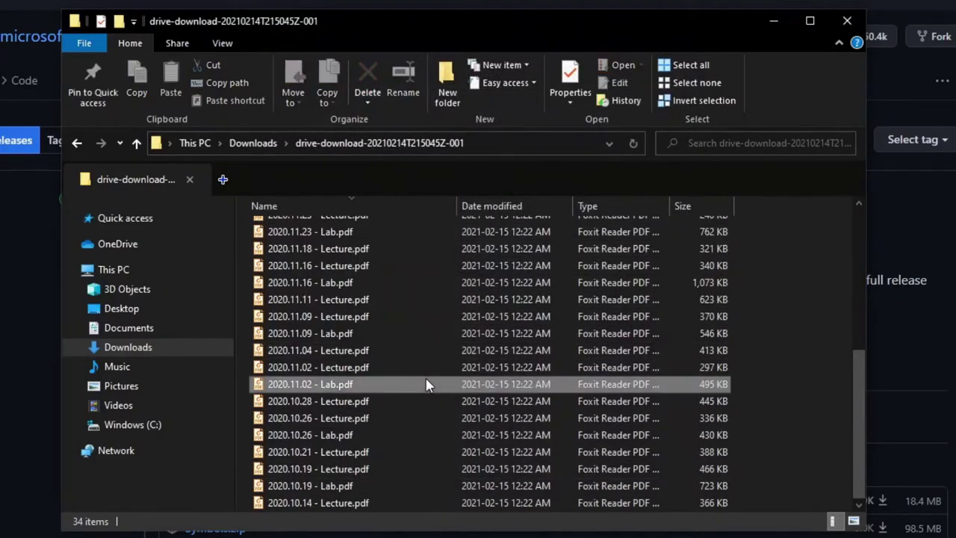
Sort by name ascending, check the chronological order, and select both 2020.10.19 files
click(394, 207)
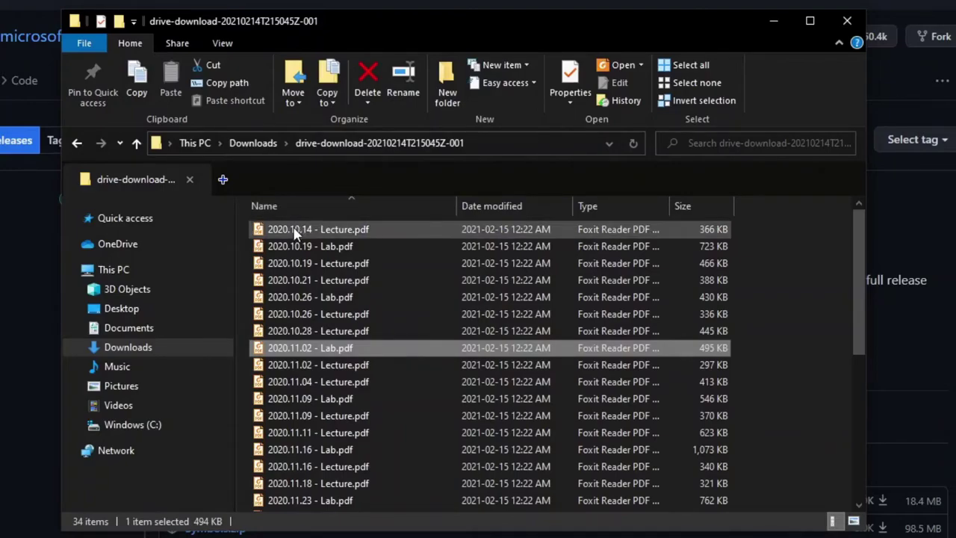
scroll(302, 306, down, 2)
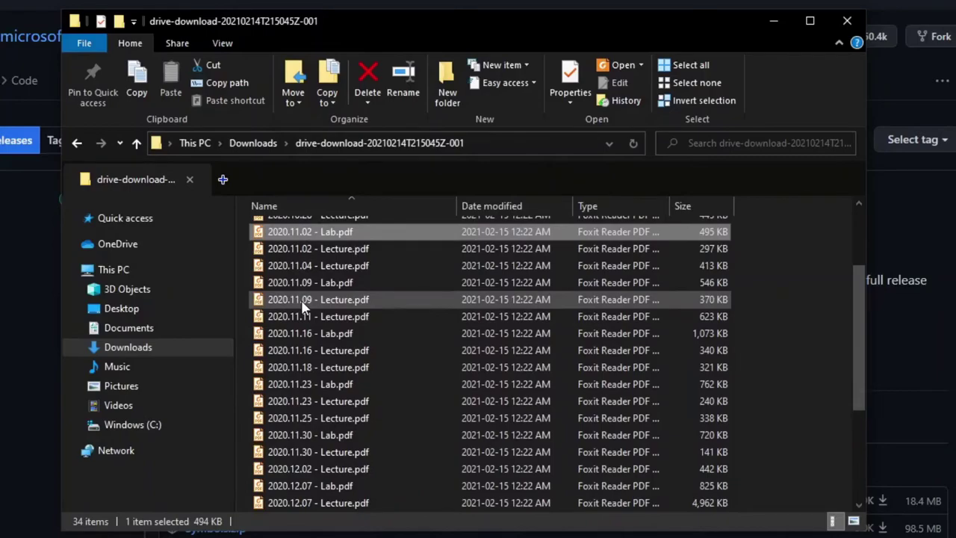
scroll(302, 306, down, 3)
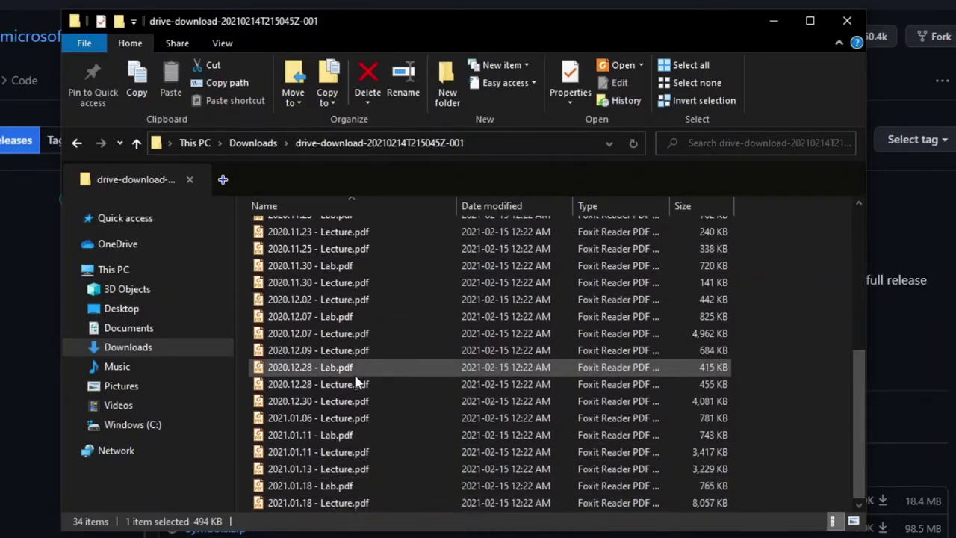
scroll(361, 317, up, 5)
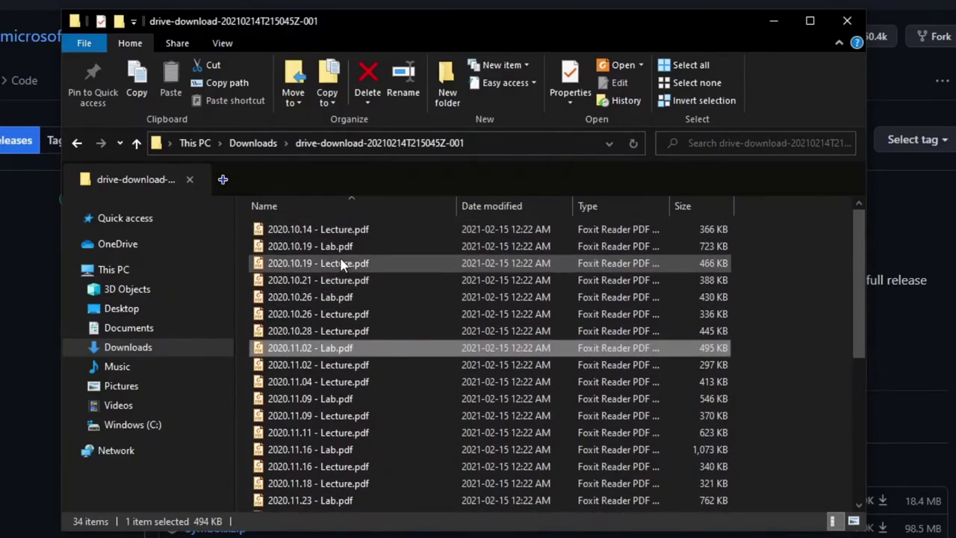
drag(243, 250, 283, 267)
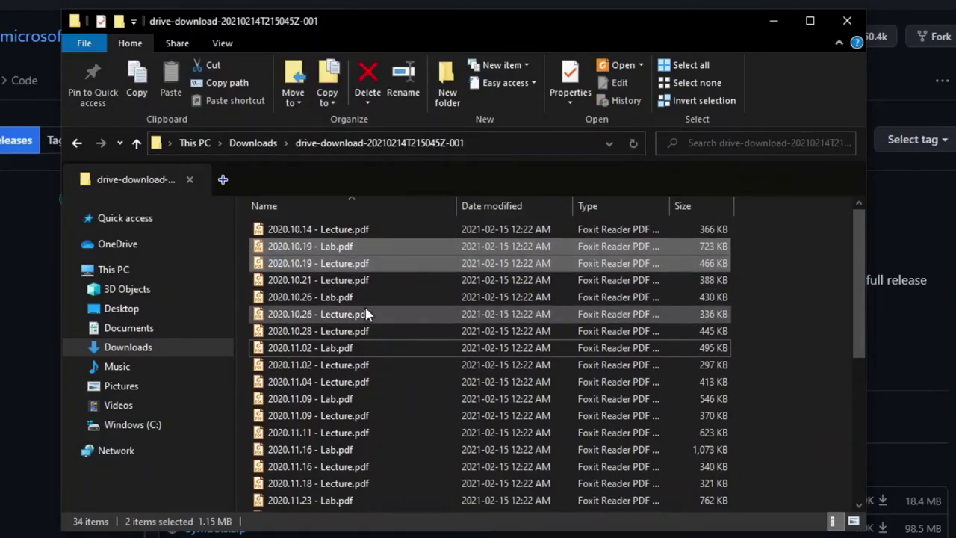
Open PowerRename on 2020.10.19 - Lab.pdf alone
click(306, 251)
right_click(305, 251)
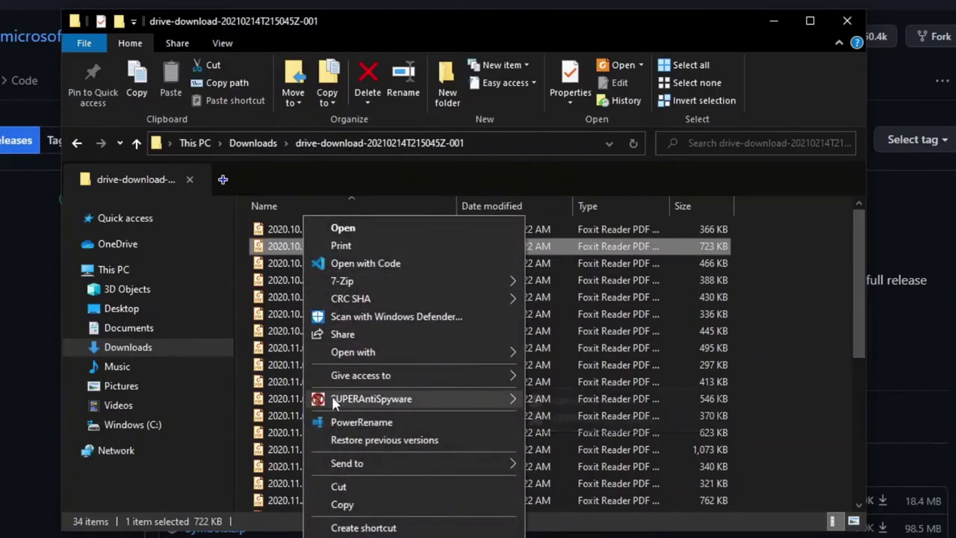
click(331, 420)
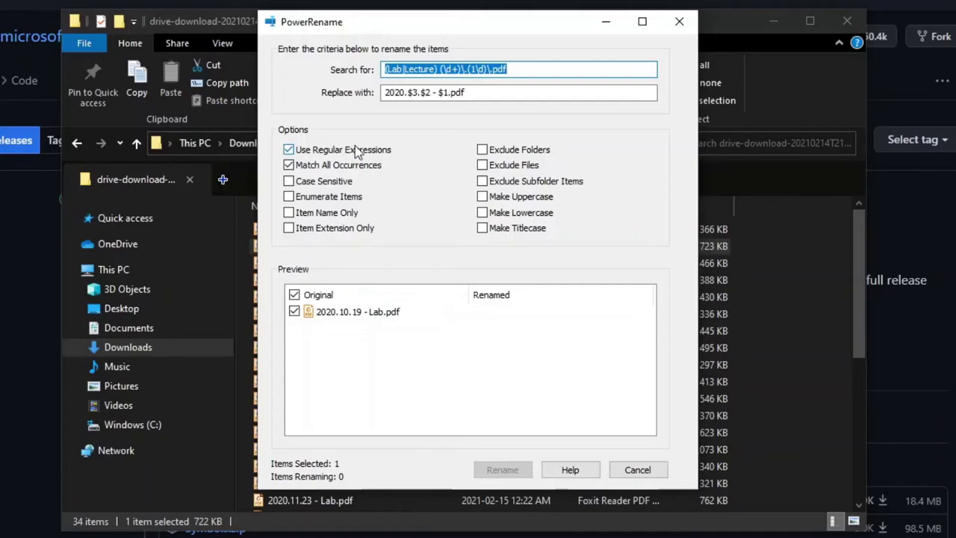
Highlight the number groups, Lab|Lecture group and .pdf ending of the search regex, then enable Enumerate Items
click(490, 69)
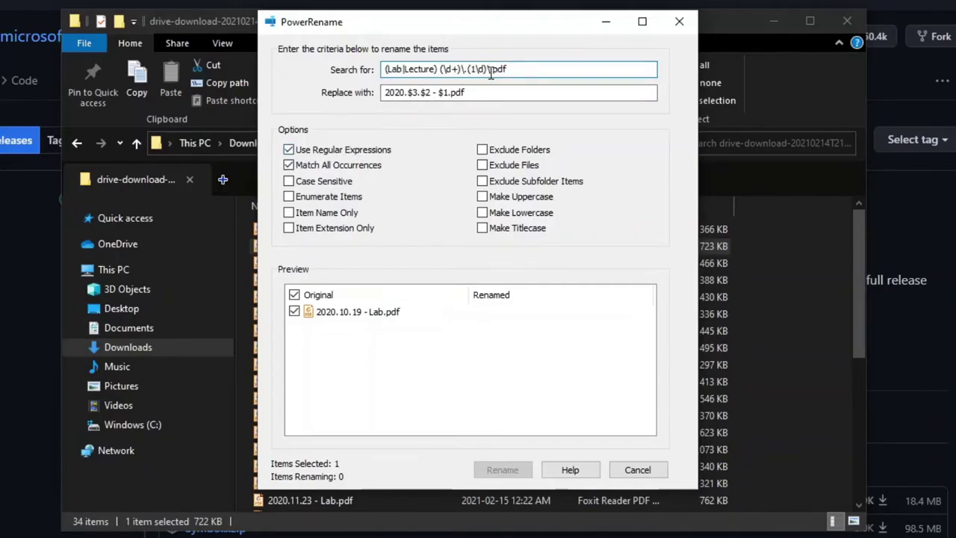
drag(486, 70, 348, 69)
click(439, 69)
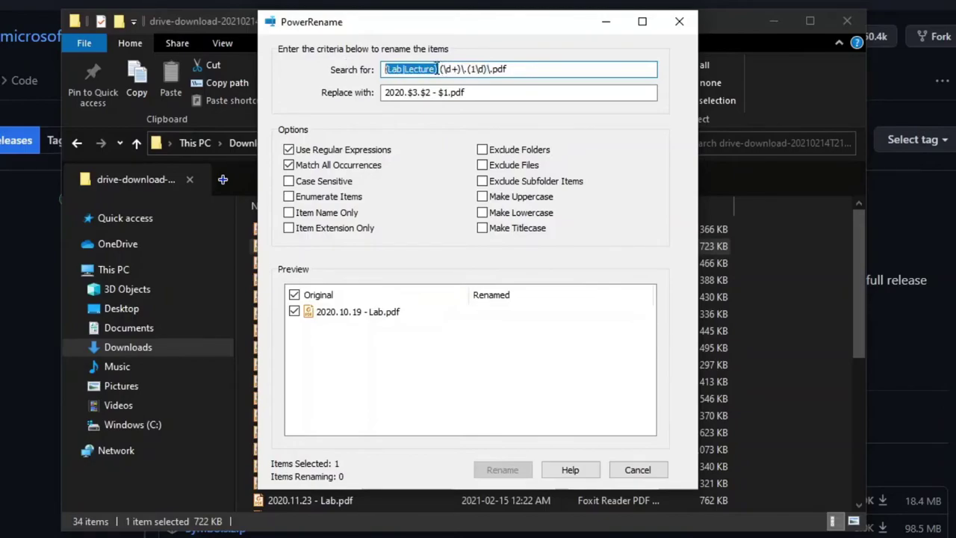
key(Right)
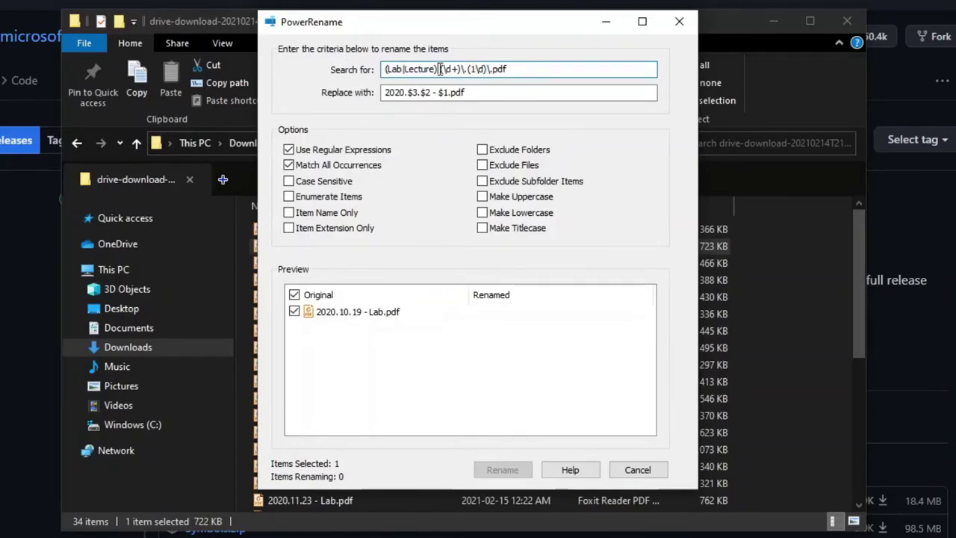
drag(439, 69, 571, 73)
click(573, 73)
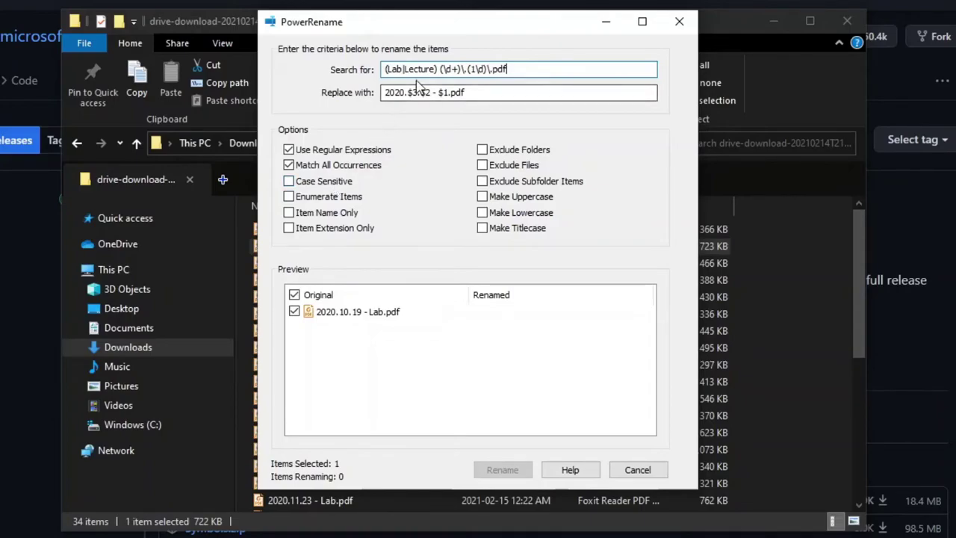
drag(415, 69, 500, 73)
click(500, 73)
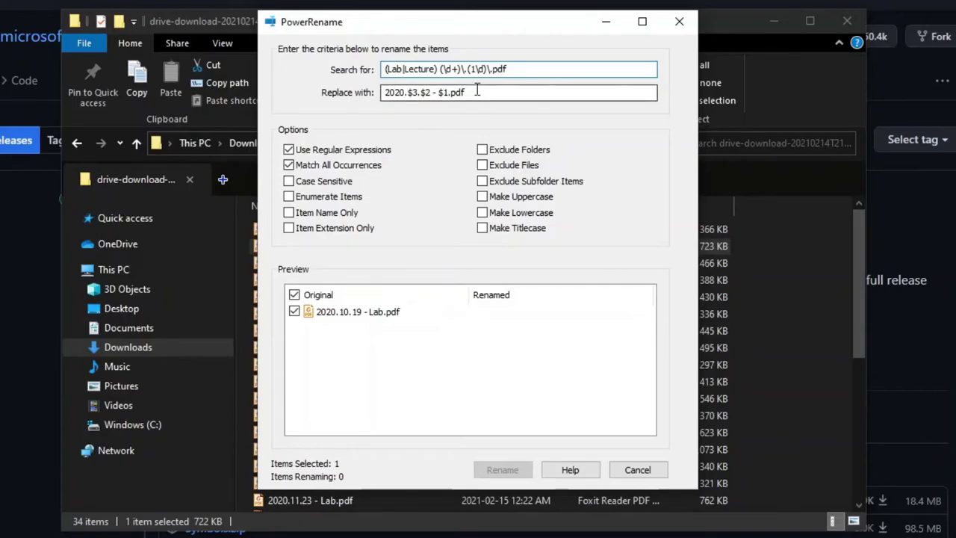
click(290, 199)
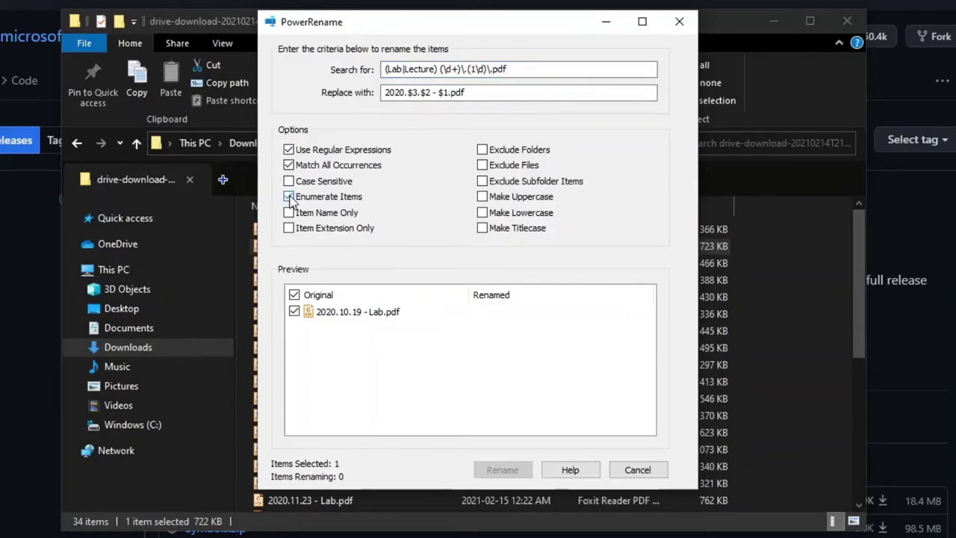
Cancel the single-file rename and open PowerRename on all 34 files in the folder
click(634, 469)
click(475, 330)
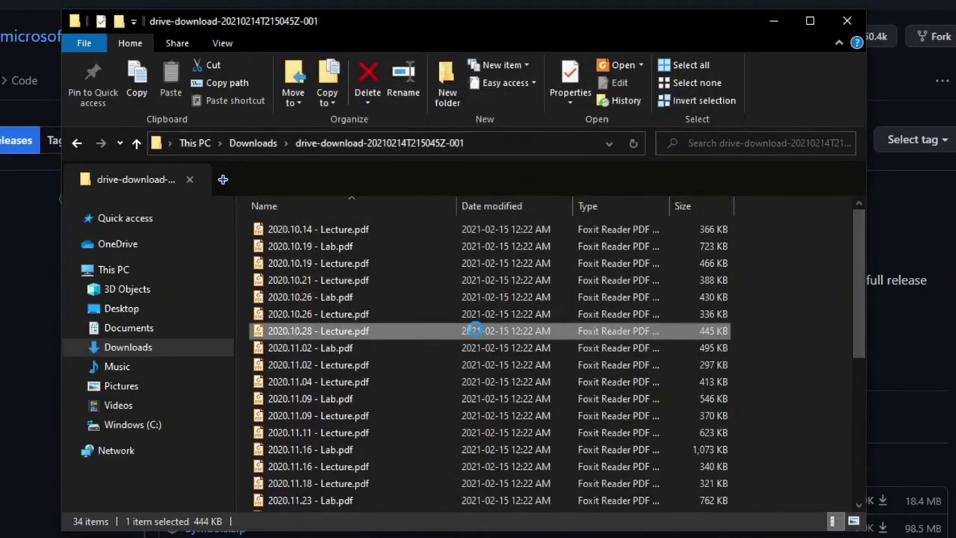
key(ctrl+a)
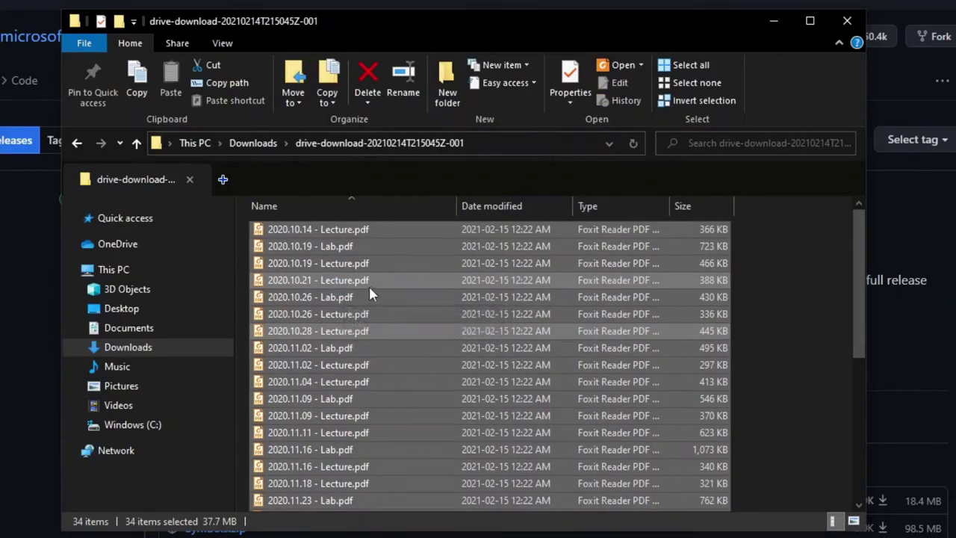
right_click(368, 271)
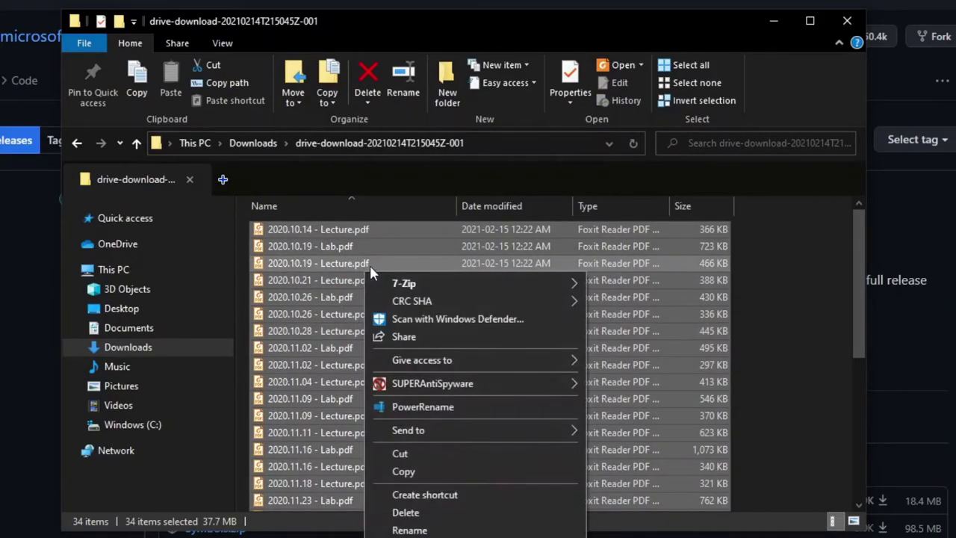
click(396, 411)
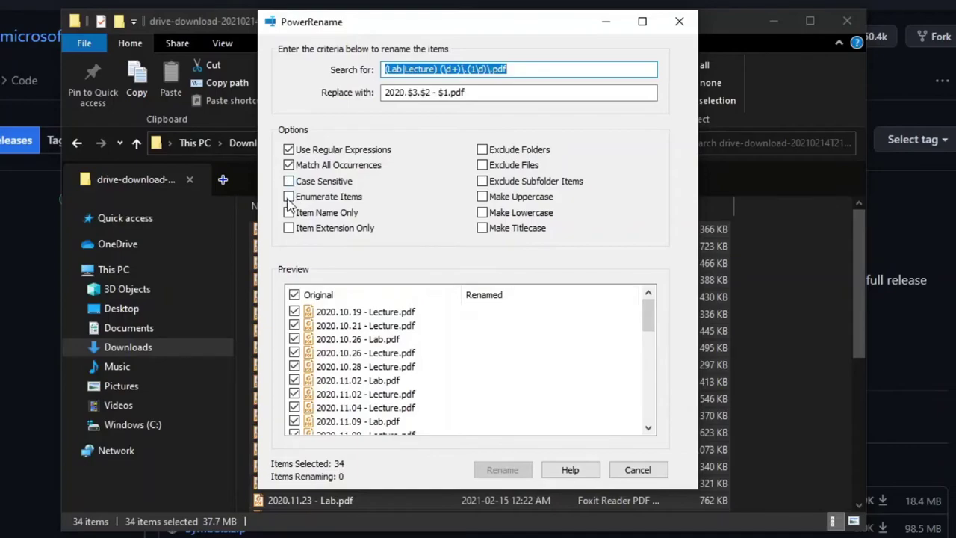
Enable Enumerate Items, trim 'pdf' from the replacement, and set Search for to Lecture
click(288, 197)
click(471, 94)
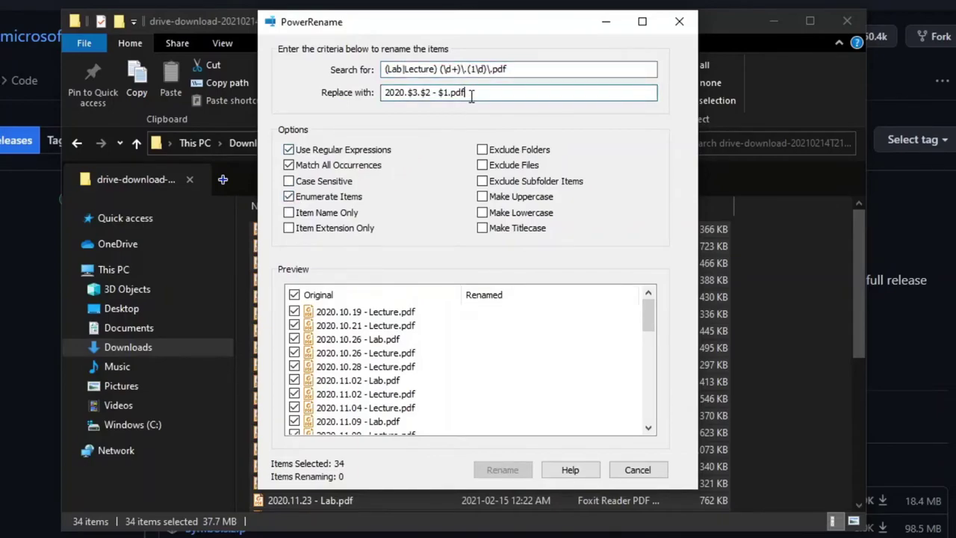
key(BackSpace)
key(BackSpace)
key(BackSpace)
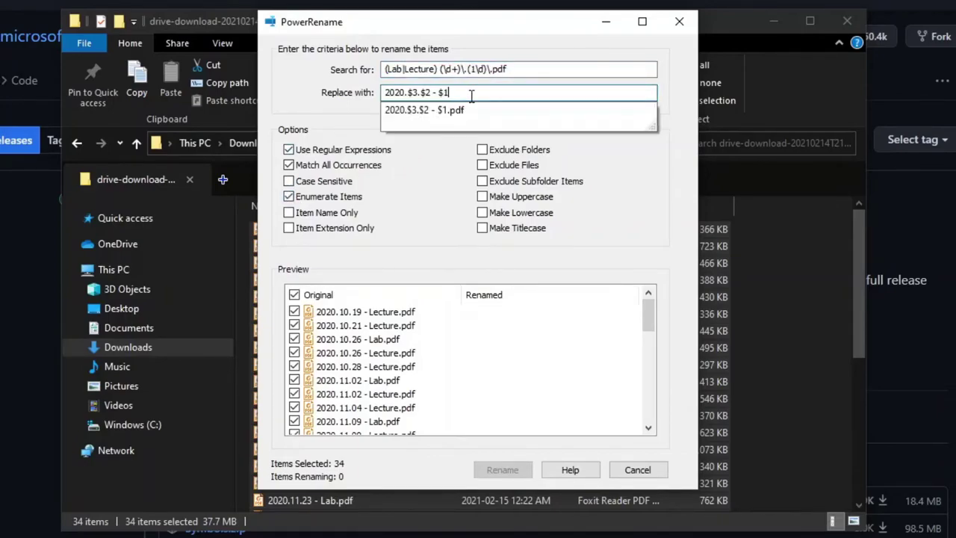
drag(508, 69, 341, 66)
key(BackSpace)
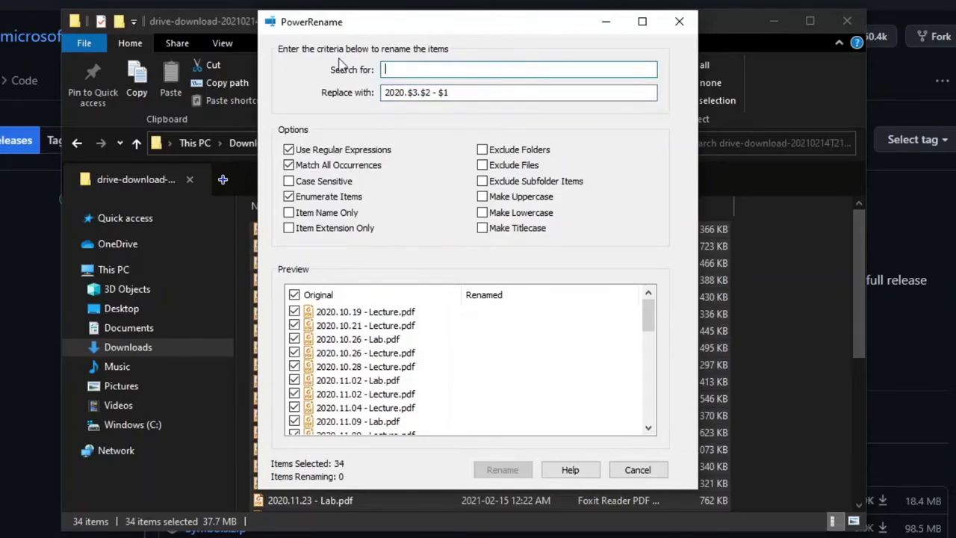
text(Lecture)
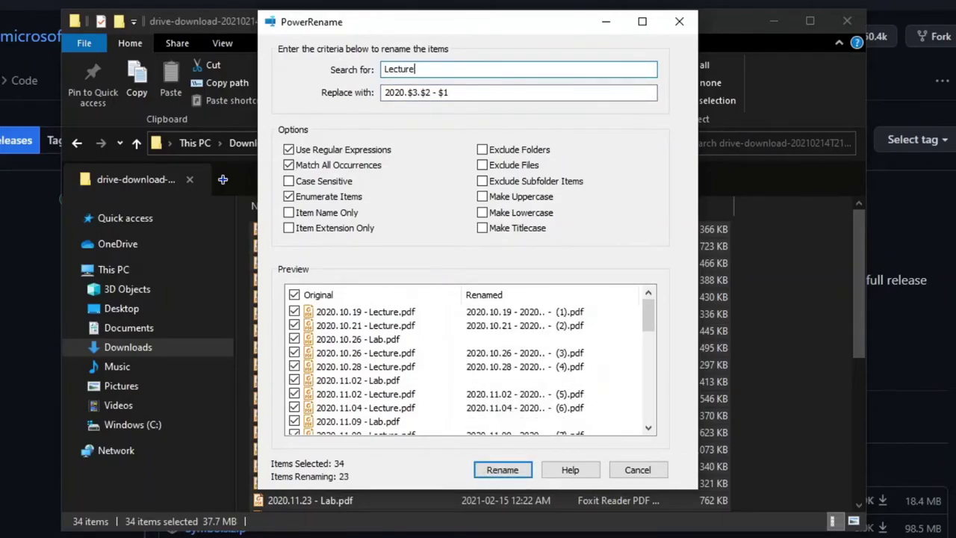
Replace the replacement text with Lec, previewing names like 2020.10.19 - Lec (1).pdf
click(484, 92)
key(ctrl+a)
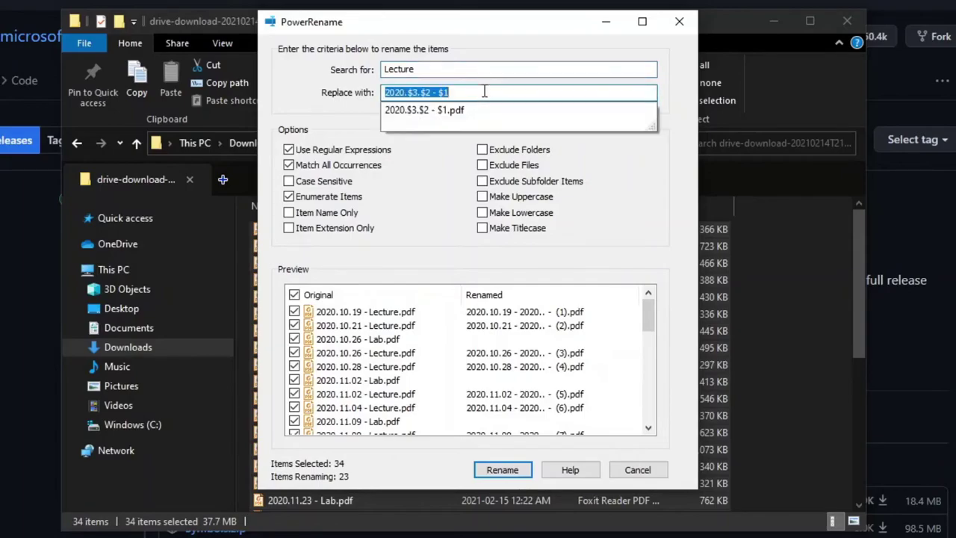
key(BackSpace)
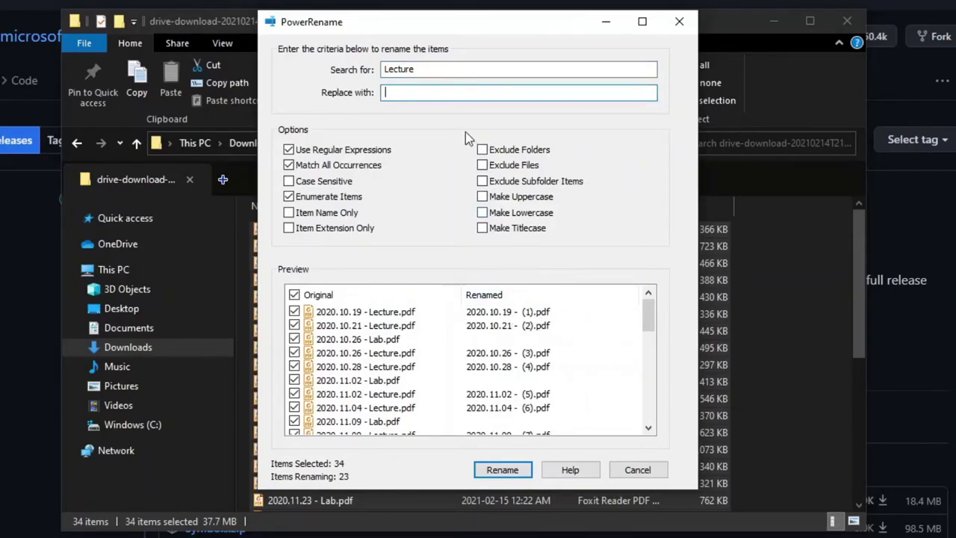
text(Lec)
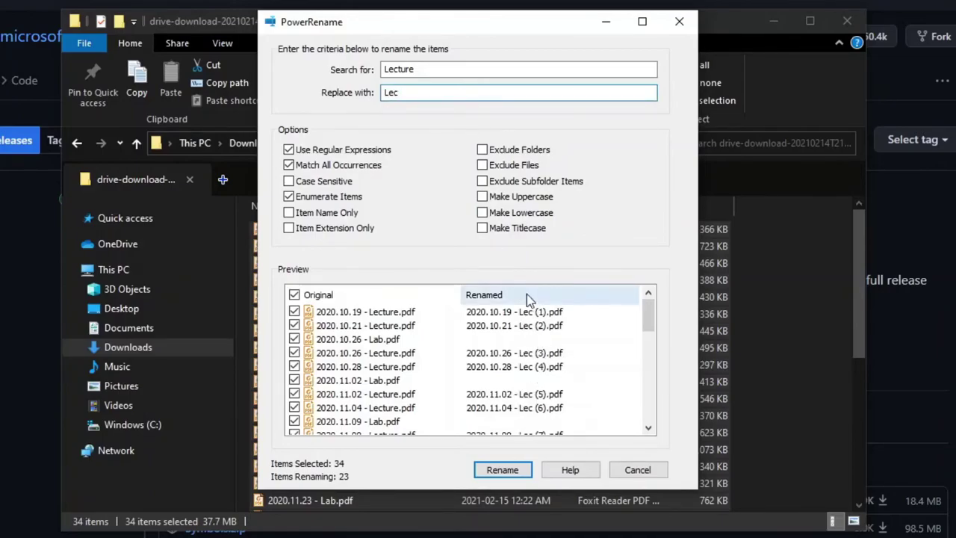
mouse_move(647, 319)
mouse_down()
mouse_move(645, 405)
mouse_move(647, 311)
mouse_up()
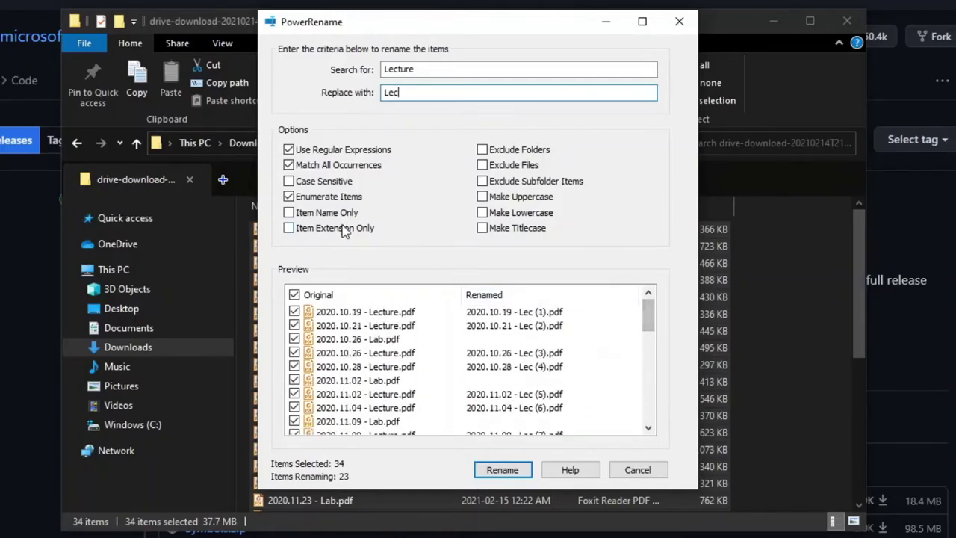
Toggle Item Name Only and Item Extension Only to compare their effect on the preview
click(290, 214)
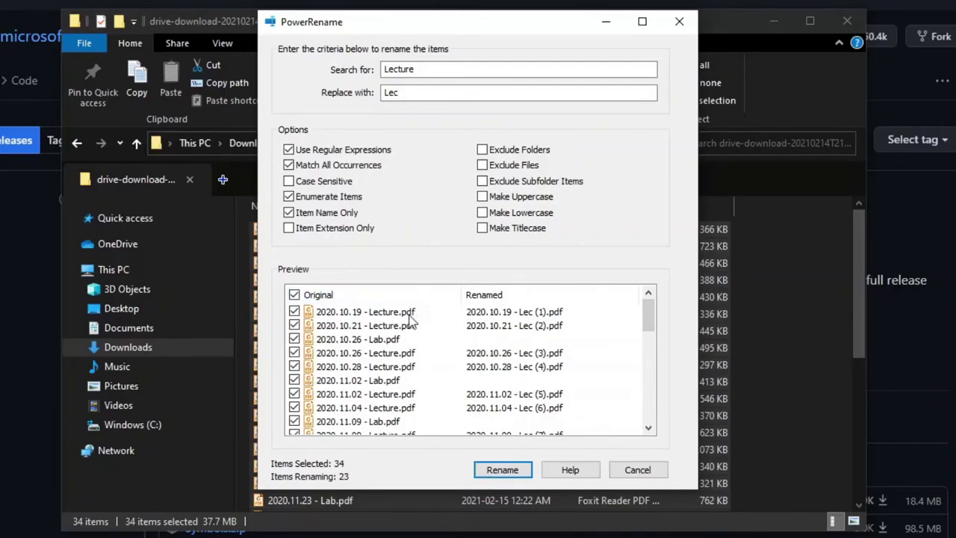
click(290, 229)
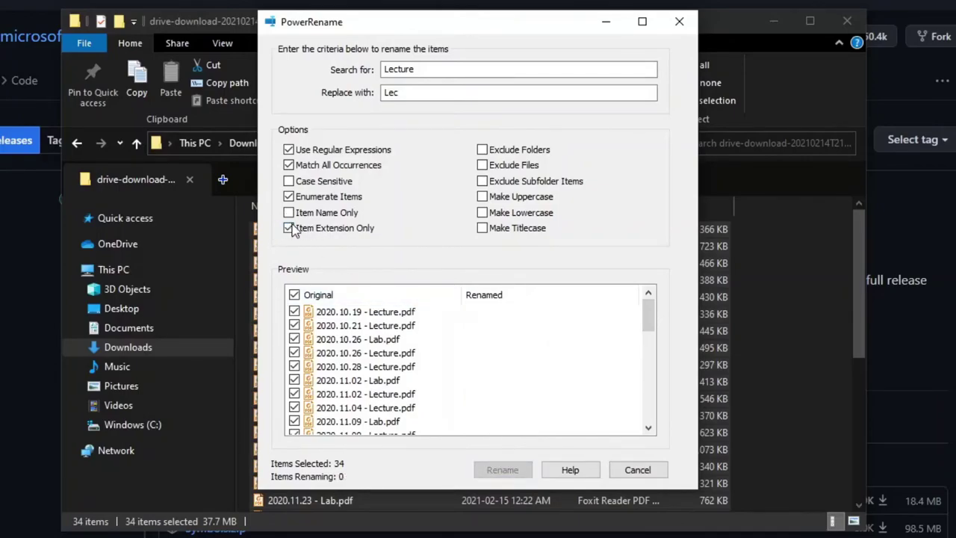
click(289, 229)
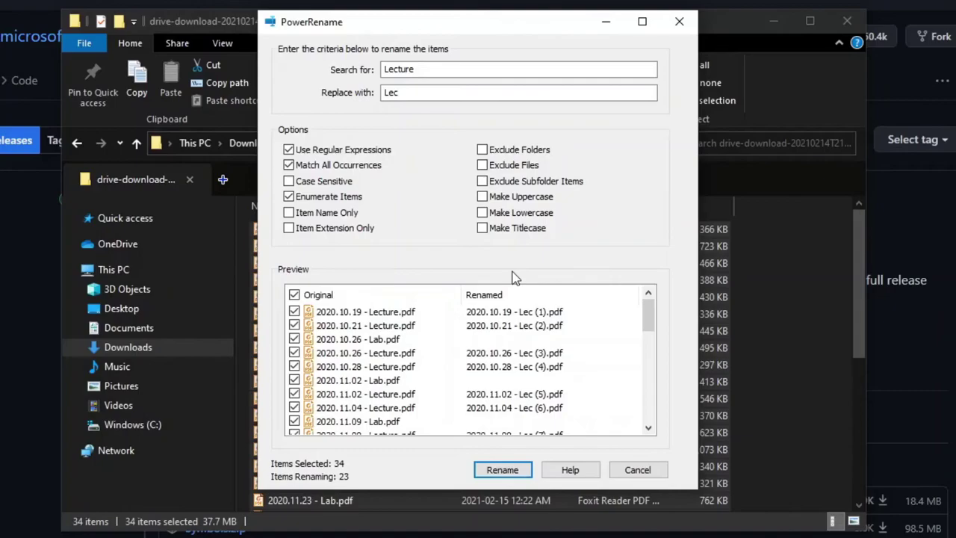
Preview the new names in uppercase, then lowercase, then title case
click(482, 197)
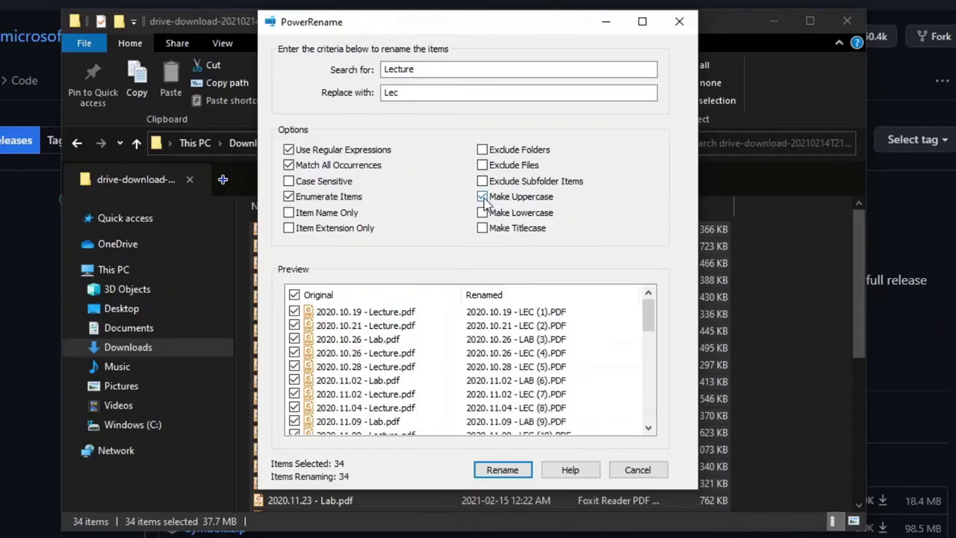
click(482, 213)
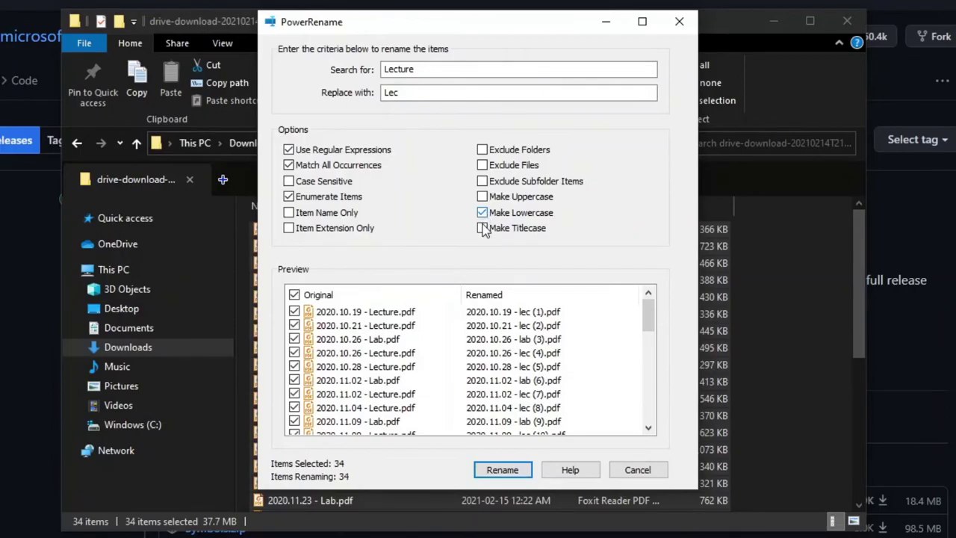
click(482, 228)
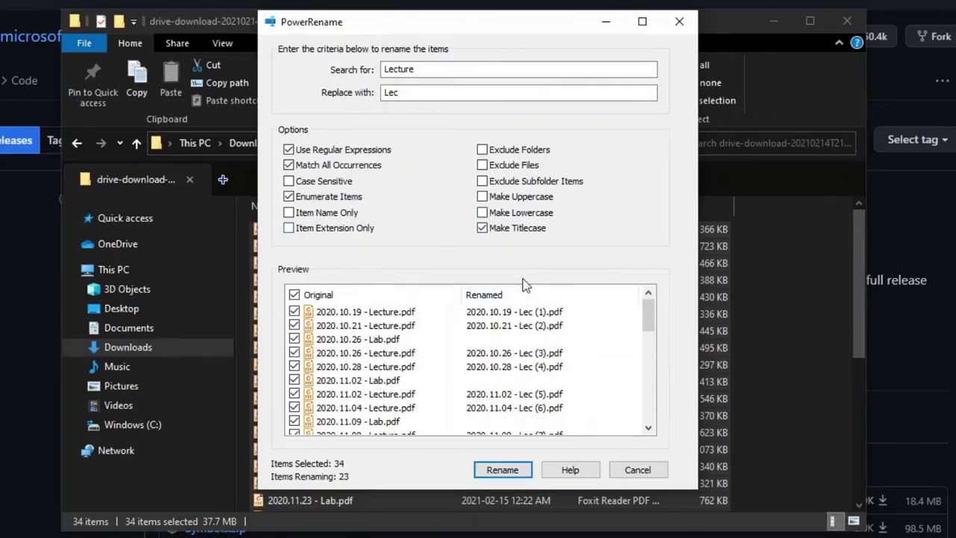
Change the replacement to lectur and turn off Make Titlecase
click(385, 93)
key(Delete)
text(l)
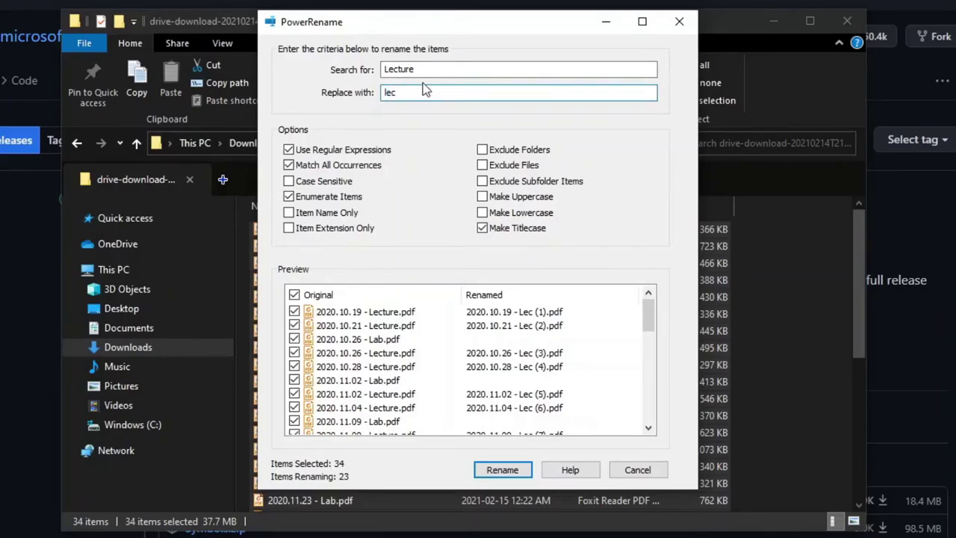
click(420, 93)
text(ture)
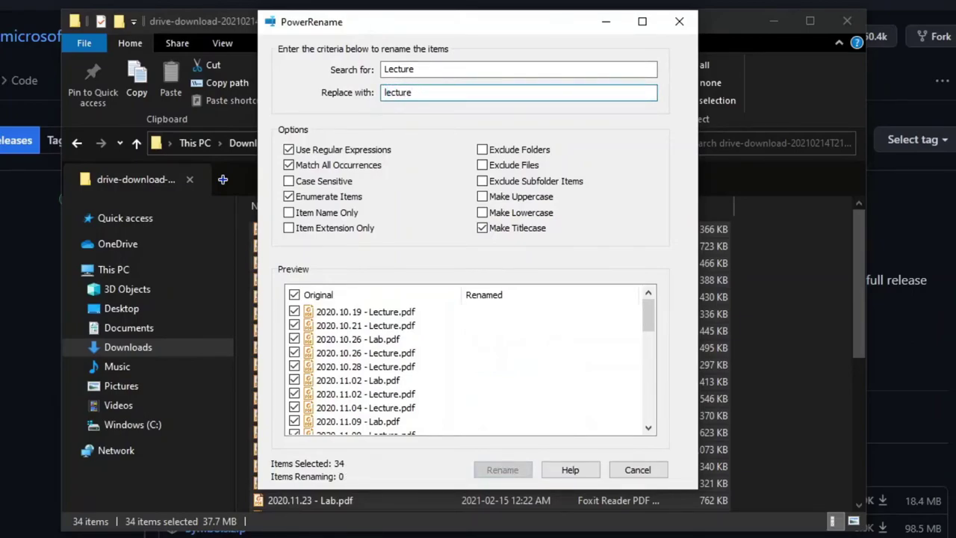
key(BackSpace)
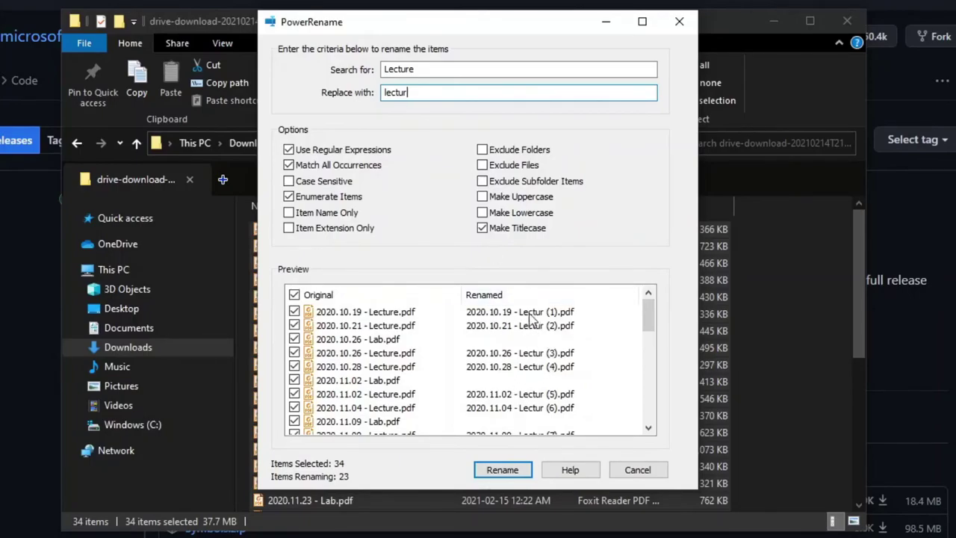
click(483, 229)
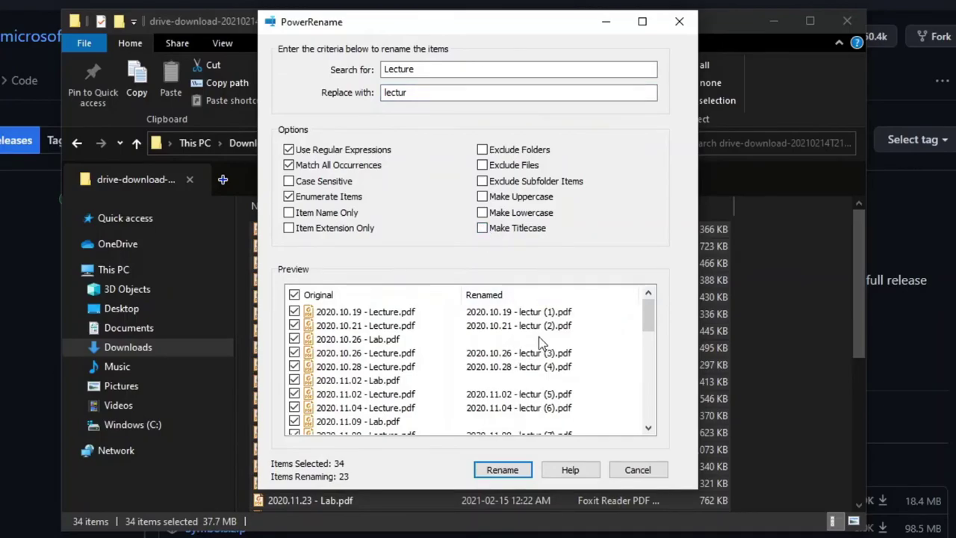